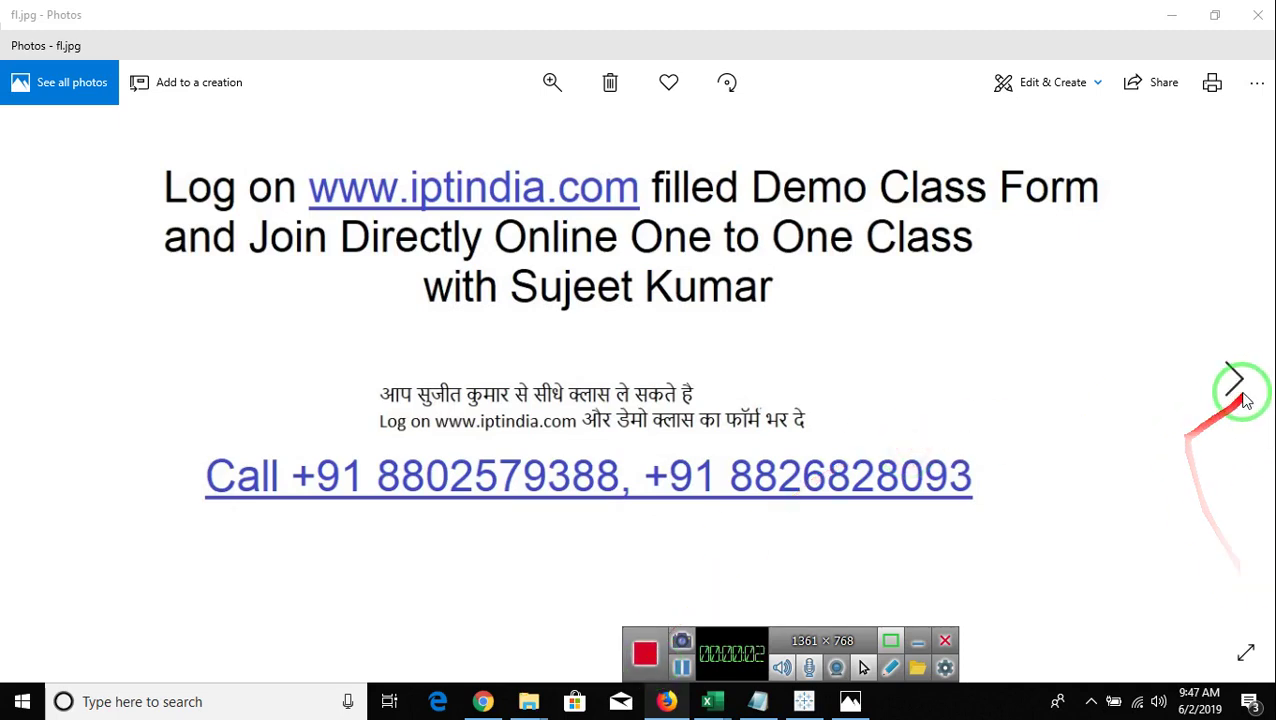
# View the next promo image, close Photos, and bring the Data workbook forward.
pyautogui.click(1236, 390)
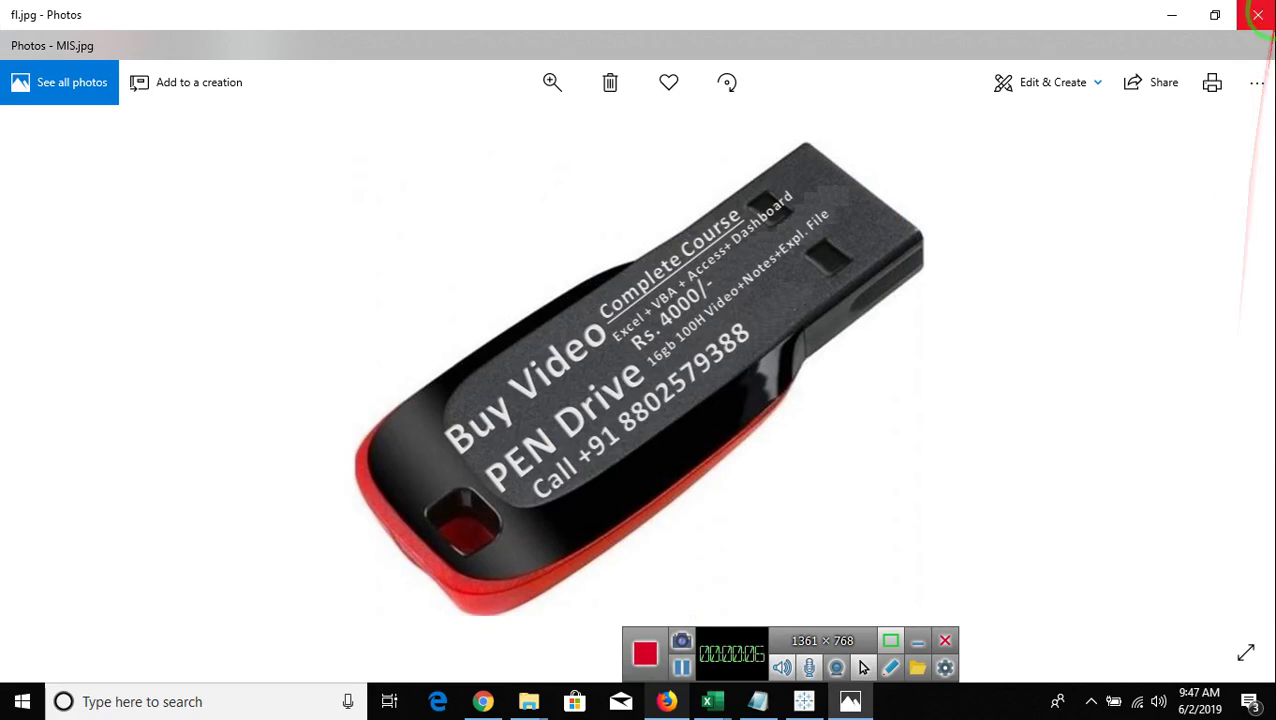
pyautogui.click(1262, 16)
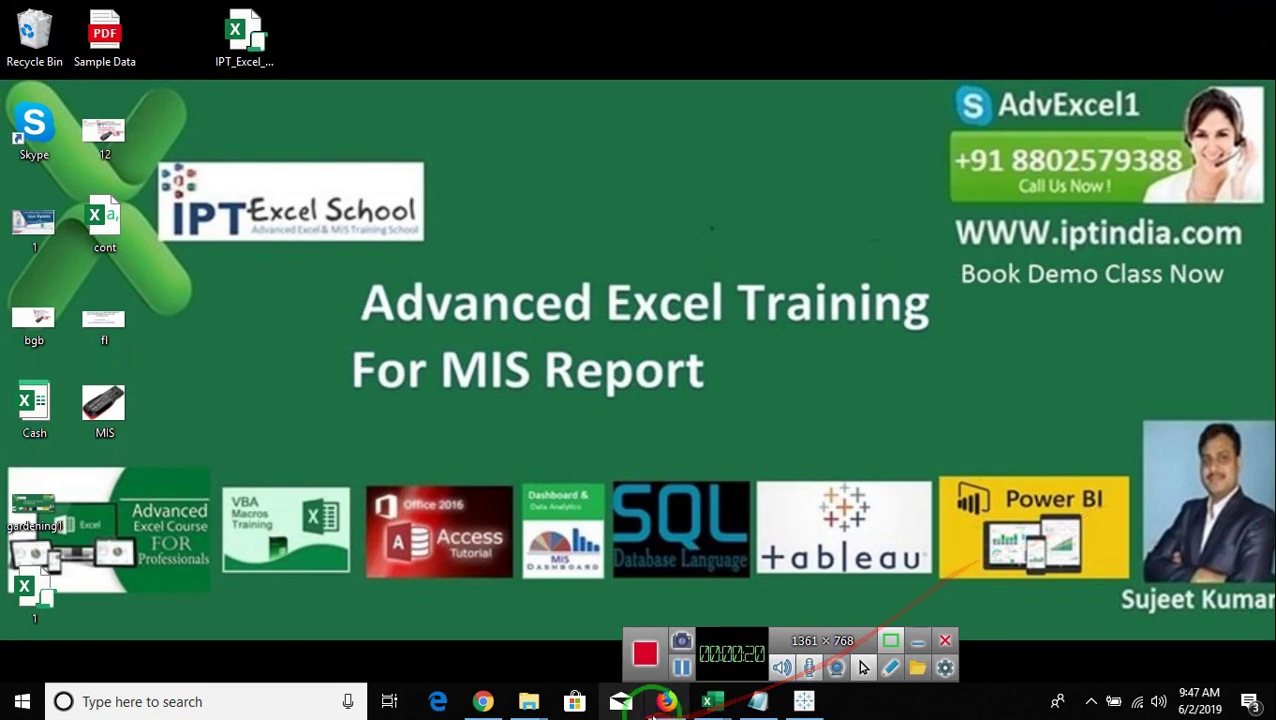
pyautogui.moveTo(711, 702)
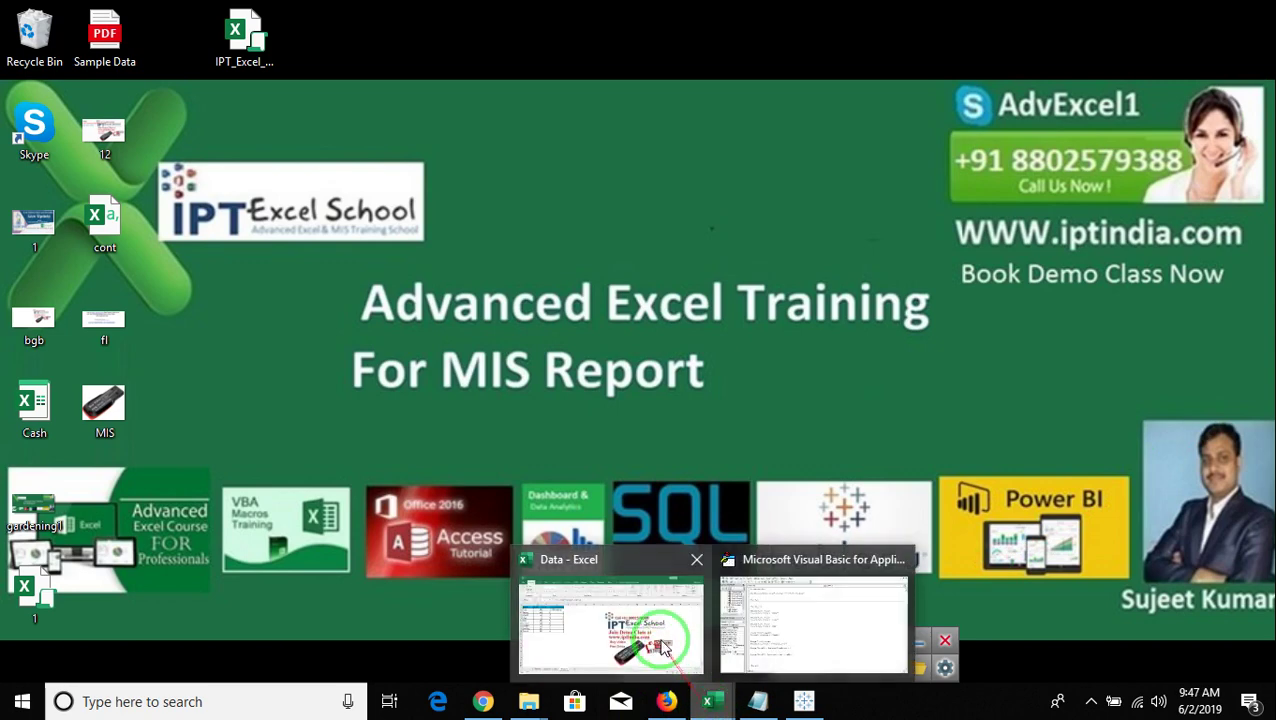
pyautogui.click(655, 628)
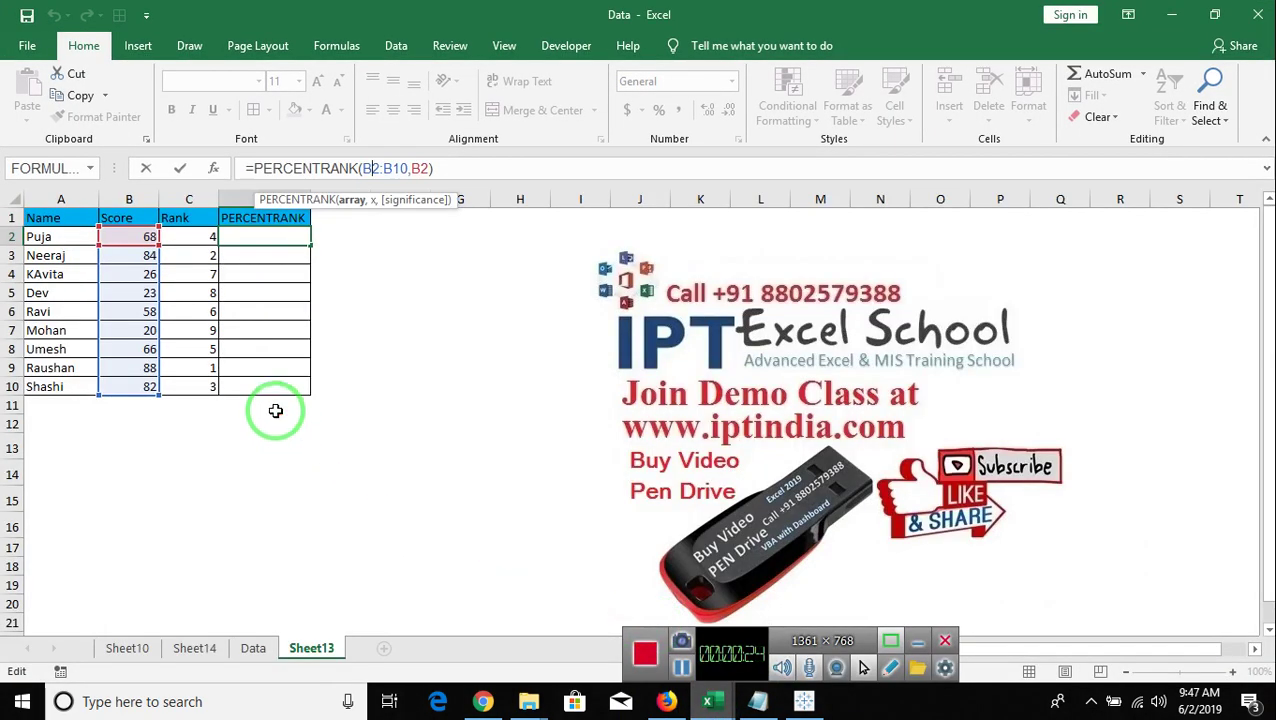
# Cancel the unfinished formula and delete the PERCENTRANK formula from D2.
pyautogui.press('Escape')
pyautogui.click(275, 410)
pyautogui.moveTo(275, 410); pyautogui.dragTo(260, 218)
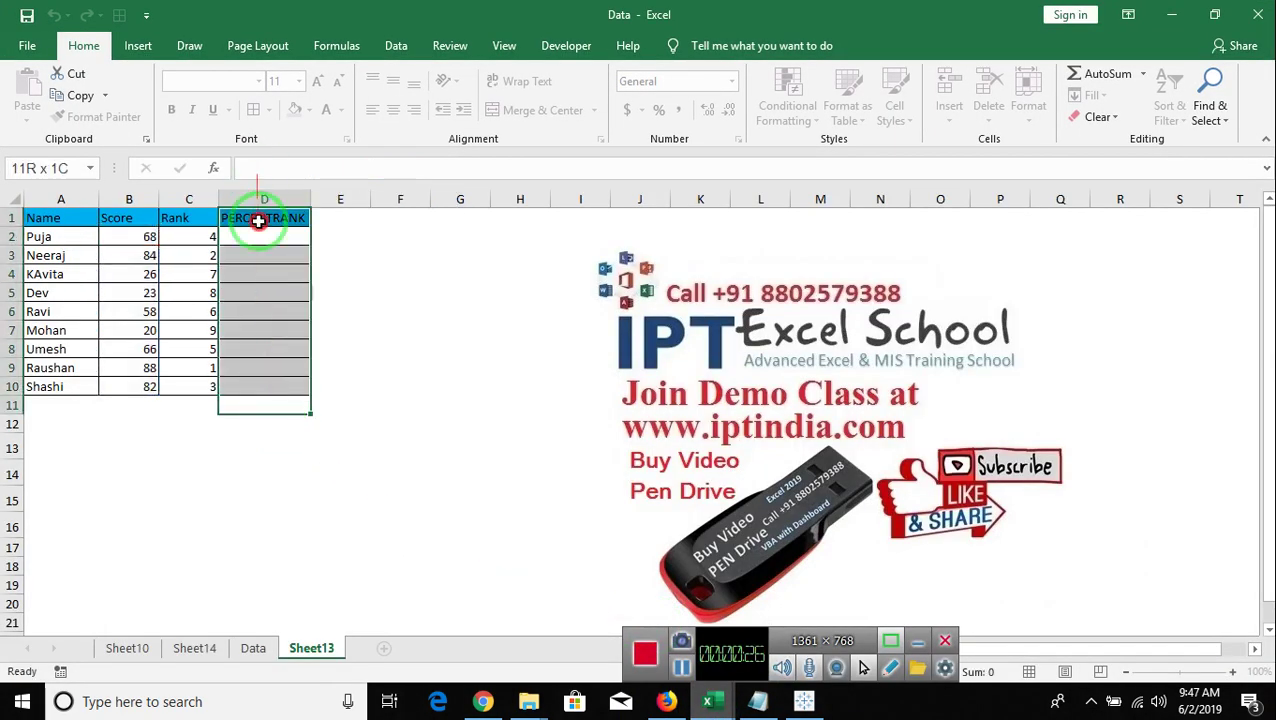
pyautogui.click(258, 220)
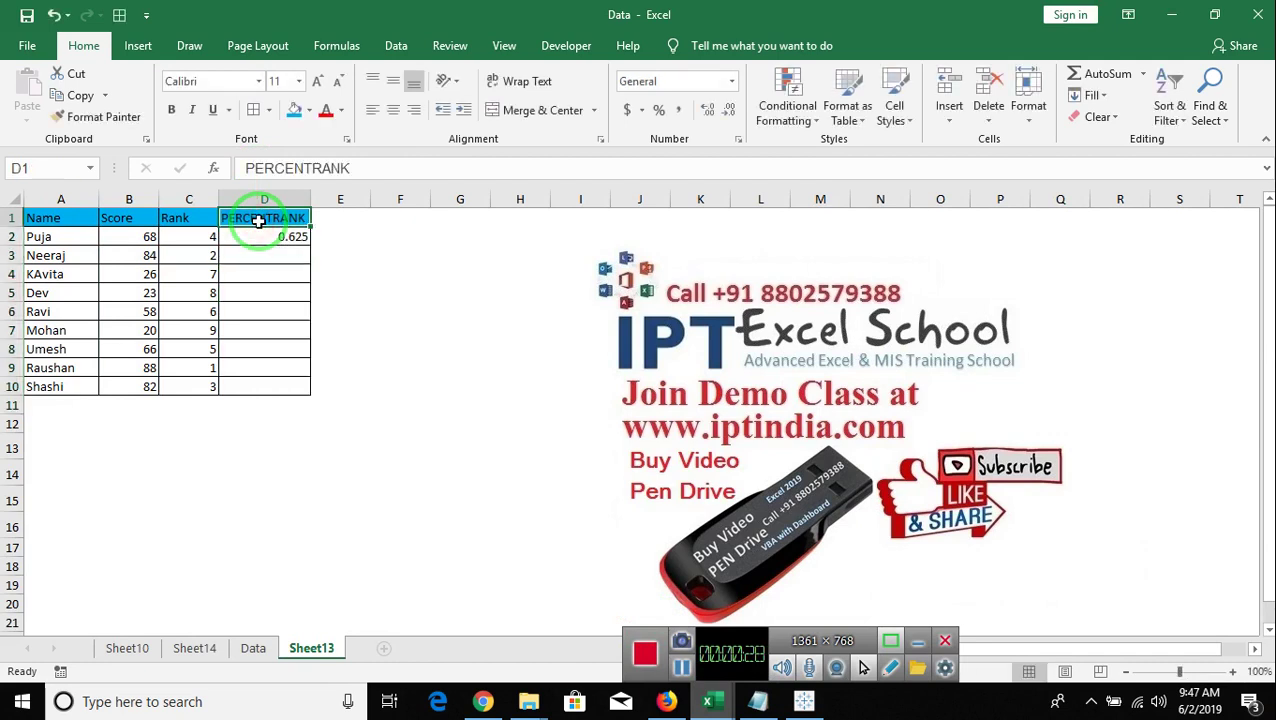
pyautogui.press('Down')
pyautogui.press('Delete')
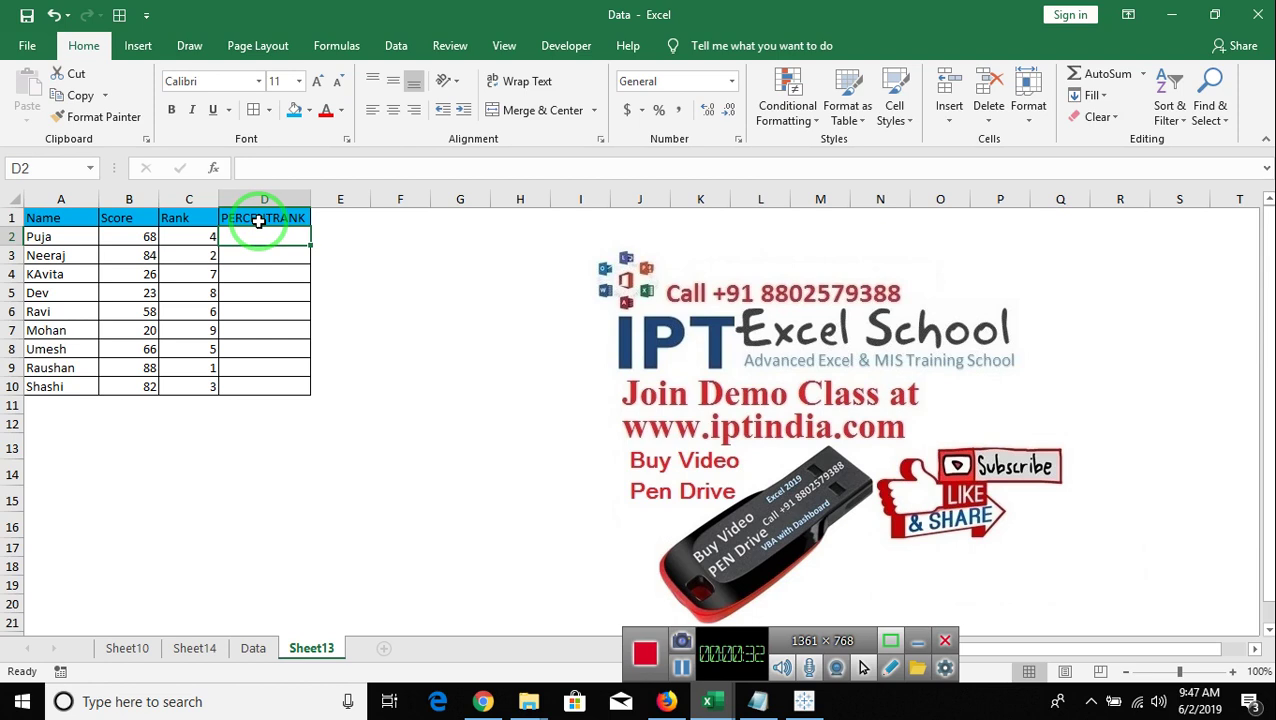
# Clear the RANK formulas from C2:C10 and return to the score in B2.
pyautogui.press('Left')
pyautogui.hotkey('shift', 'Down')
pyautogui.hotkey('shift', 'Down')
pyautogui.hotkey('ctrl', 'shift', 'Down')
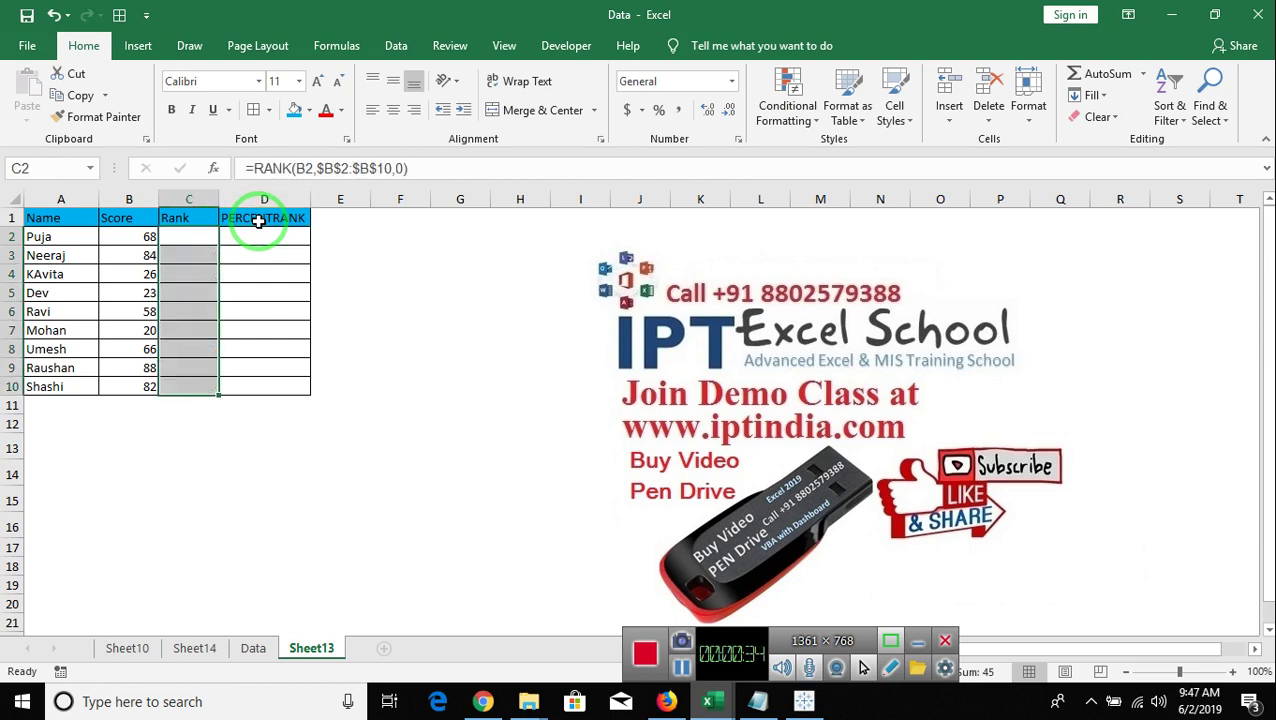
pyautogui.press('Delete')
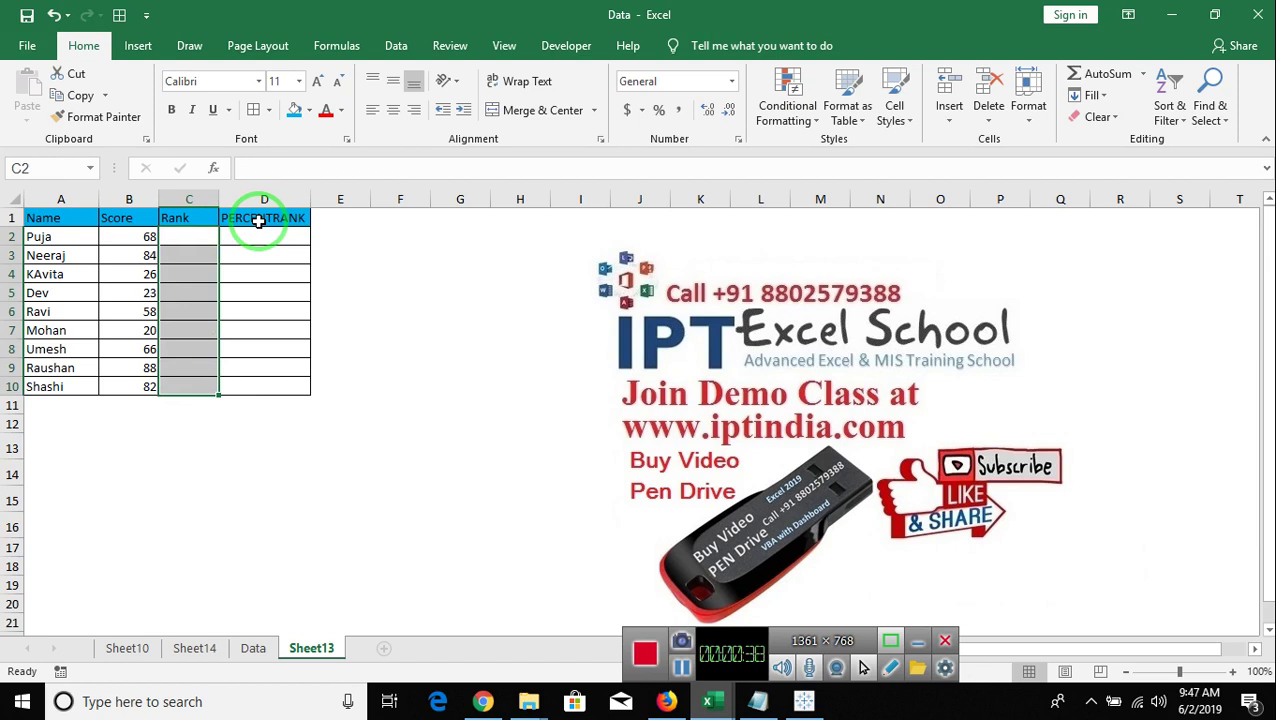
pyautogui.press('Up')
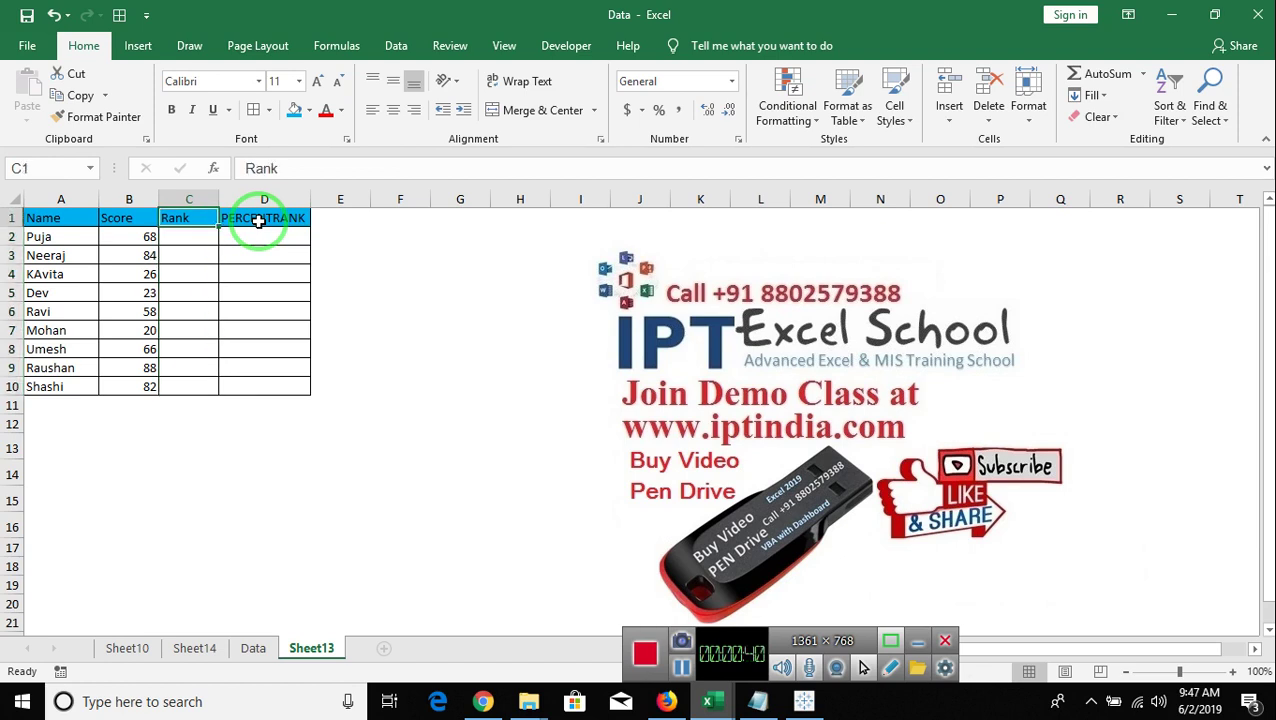
pyautogui.press('Down')
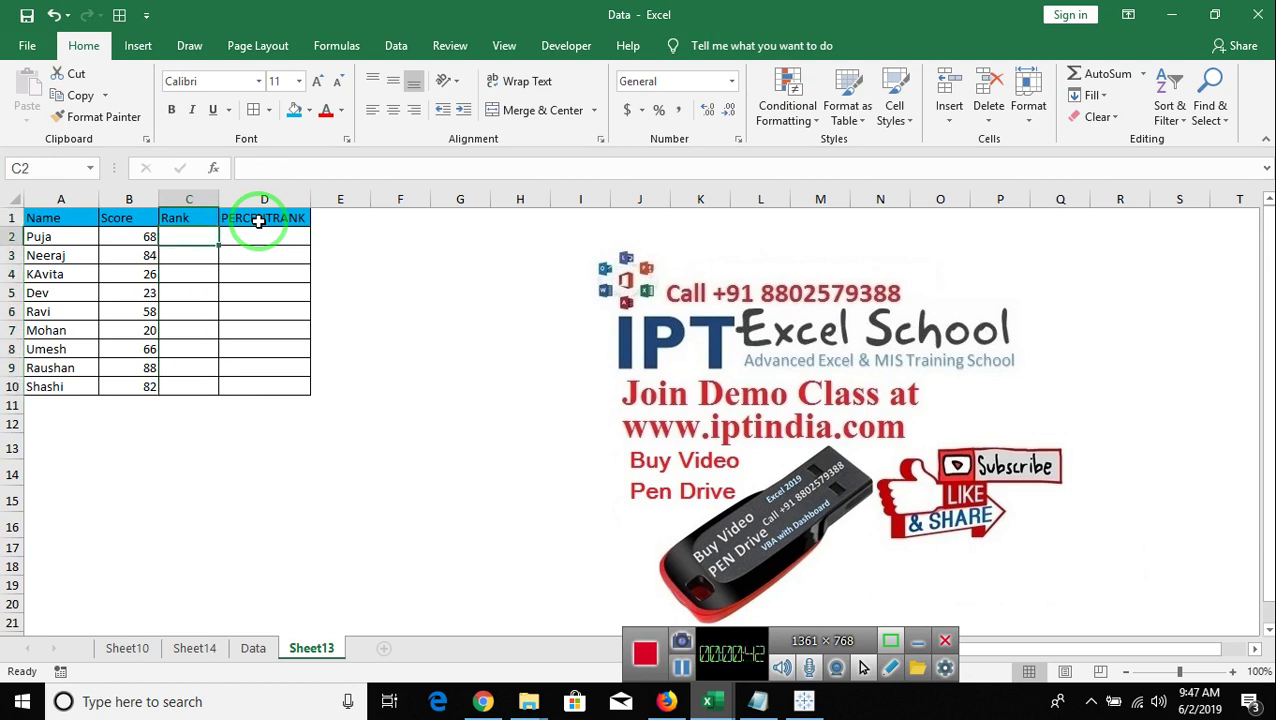
pyautogui.press('Left')
pyautogui.press('Left')
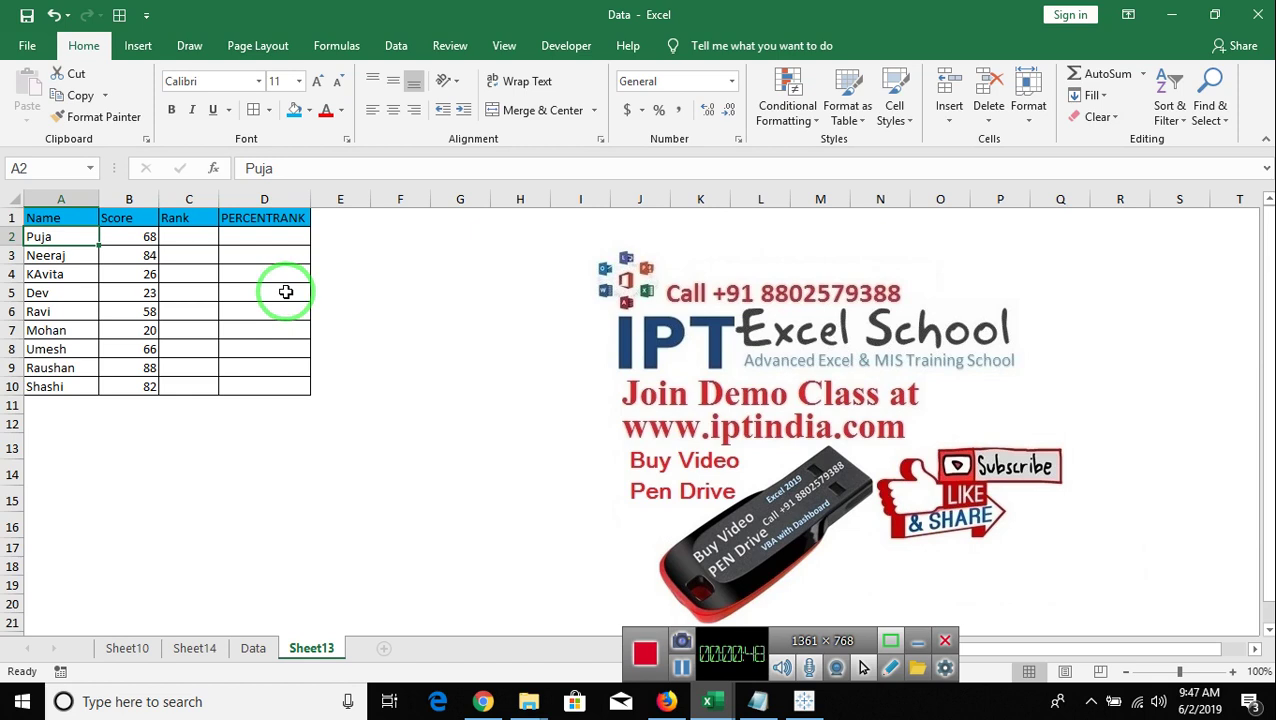
pyautogui.hotkey('ctrl', 'shift', 'Down')
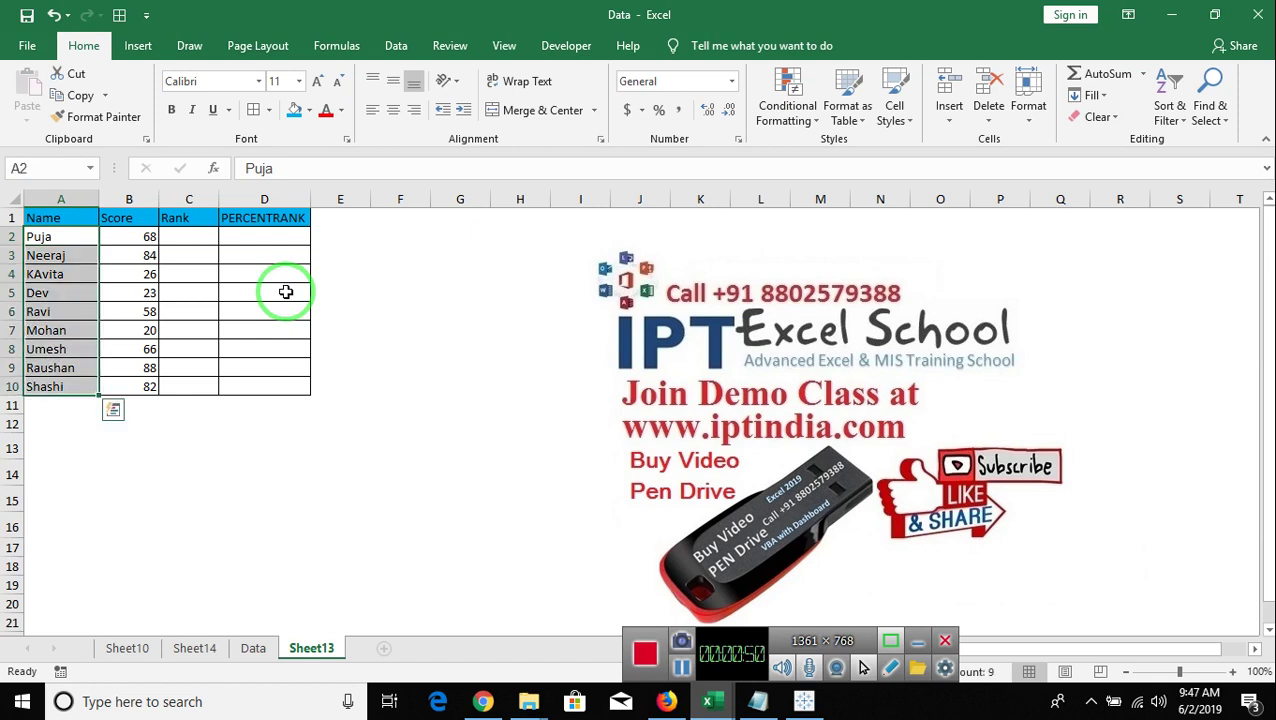
pyautogui.hotkey('ctrl', 'Up')
pyautogui.hotkey('shift', 'Right')
pyautogui.hotkey('shift', 'Down')
pyautogui.hotkey('ctrl', 'shift', 'Down')
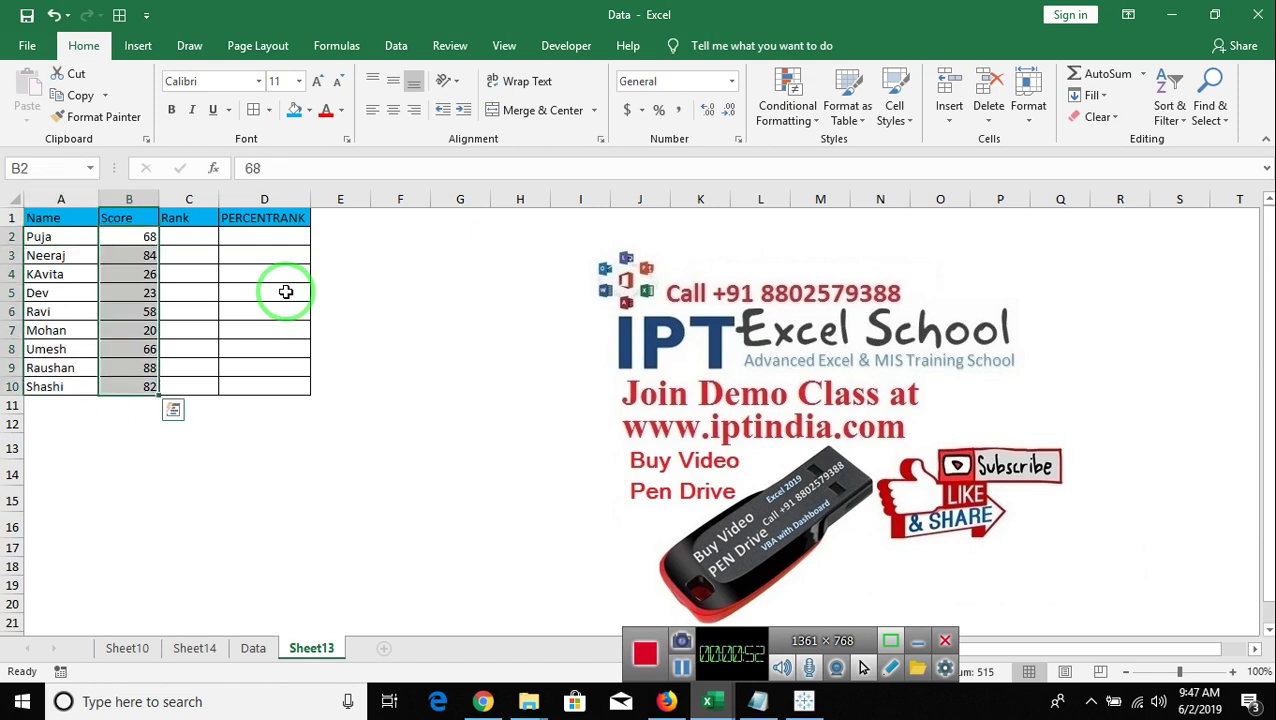
pyautogui.press('Down')
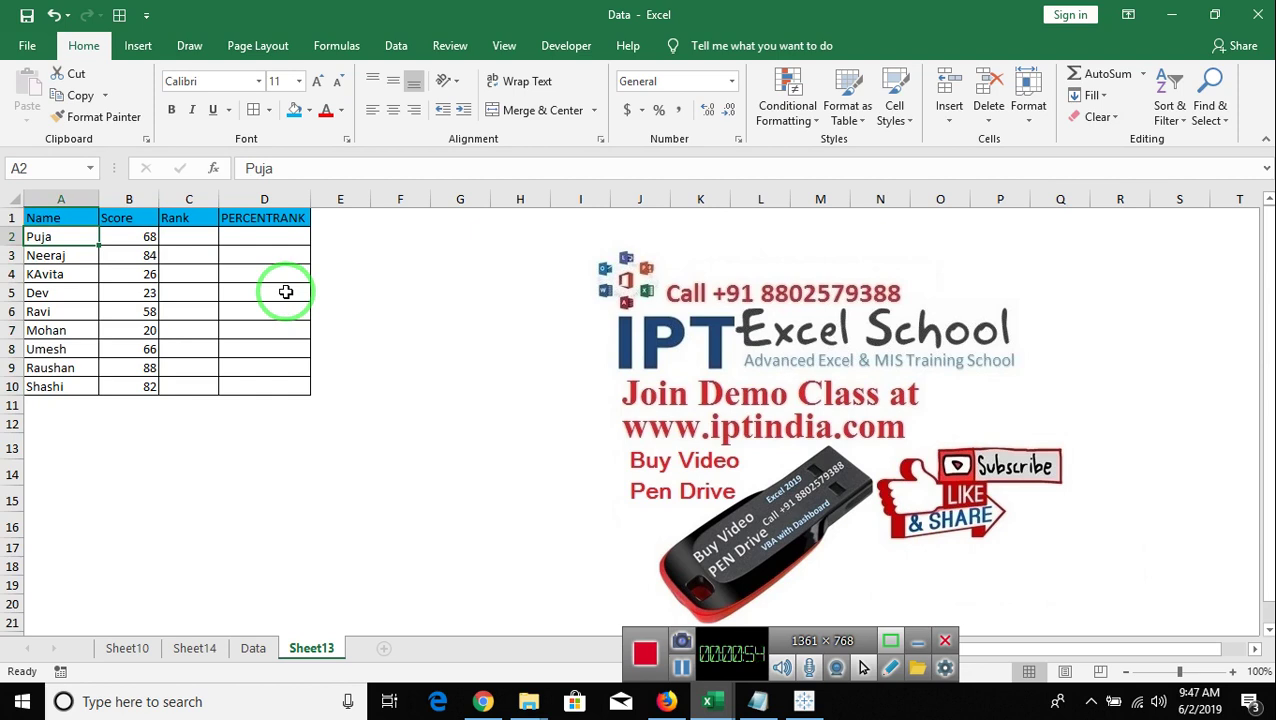
pyautogui.hotkey('shift', 'Right')
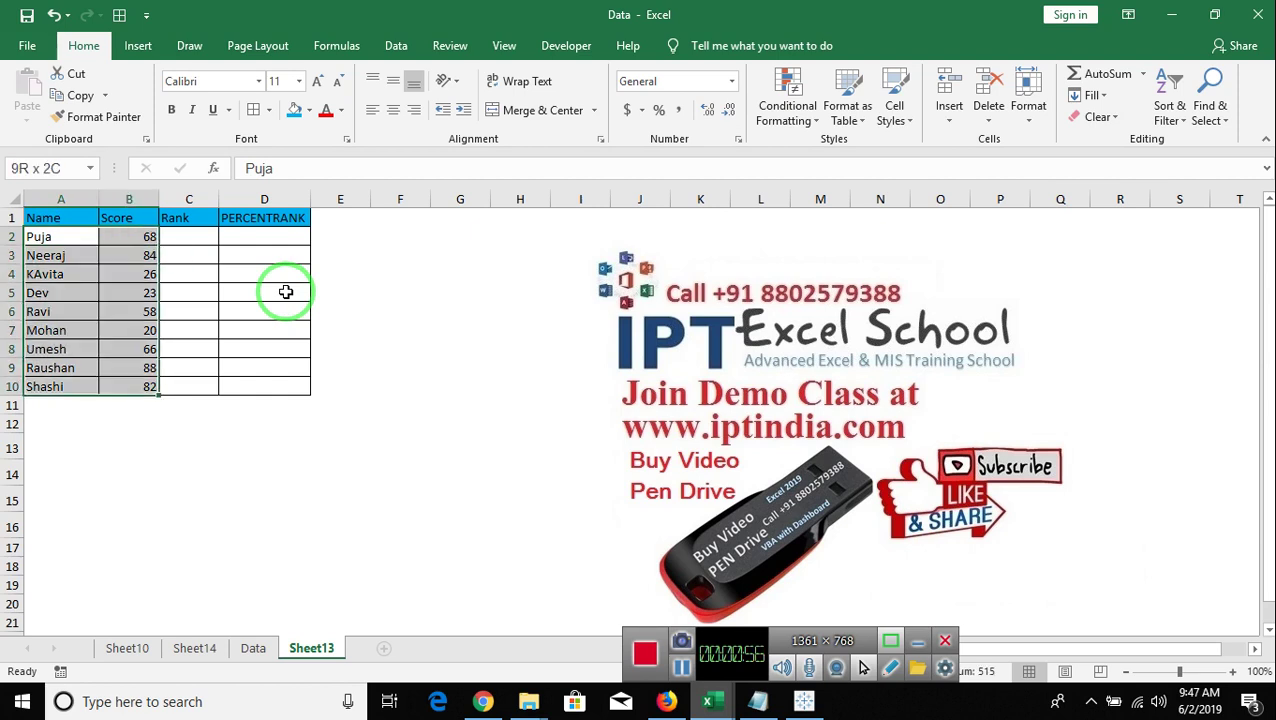
pyautogui.hotkey('ctrl', 'shift', 'Down')
pyautogui.press('Right')
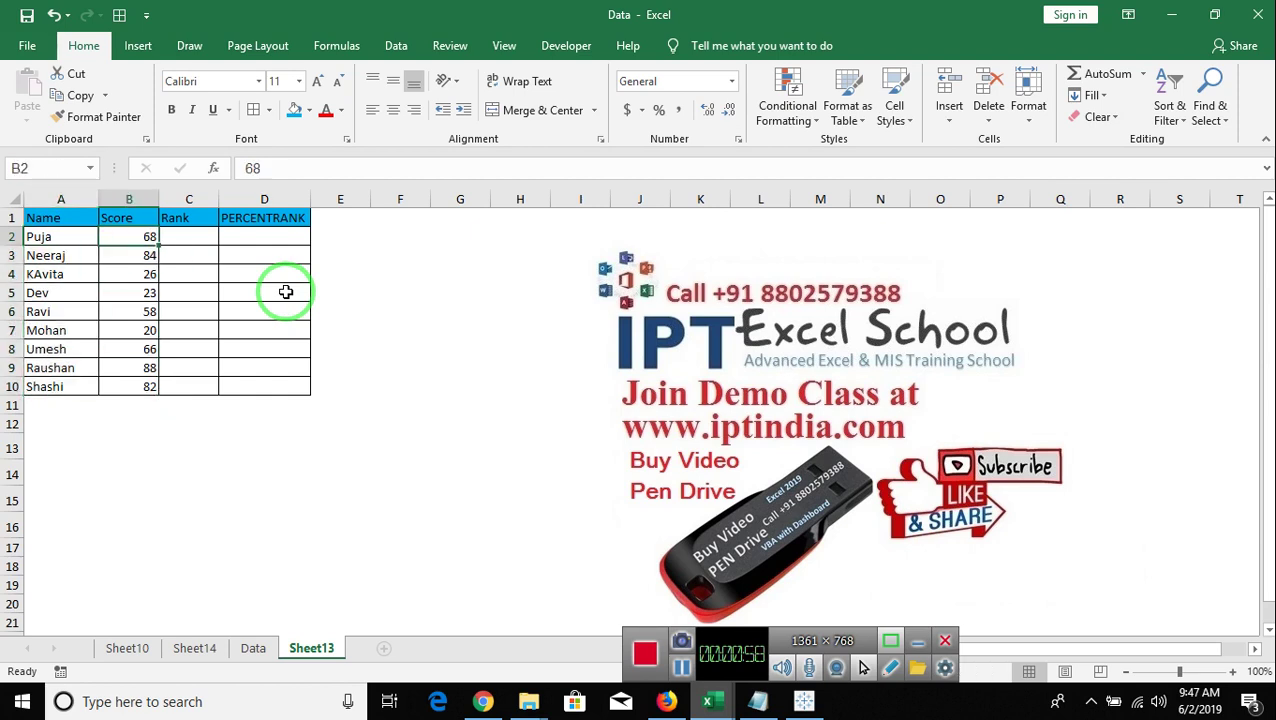
pyautogui.hotkey('ctrl', 'Down')
pyautogui.hotkey('ctrl', 'Up')
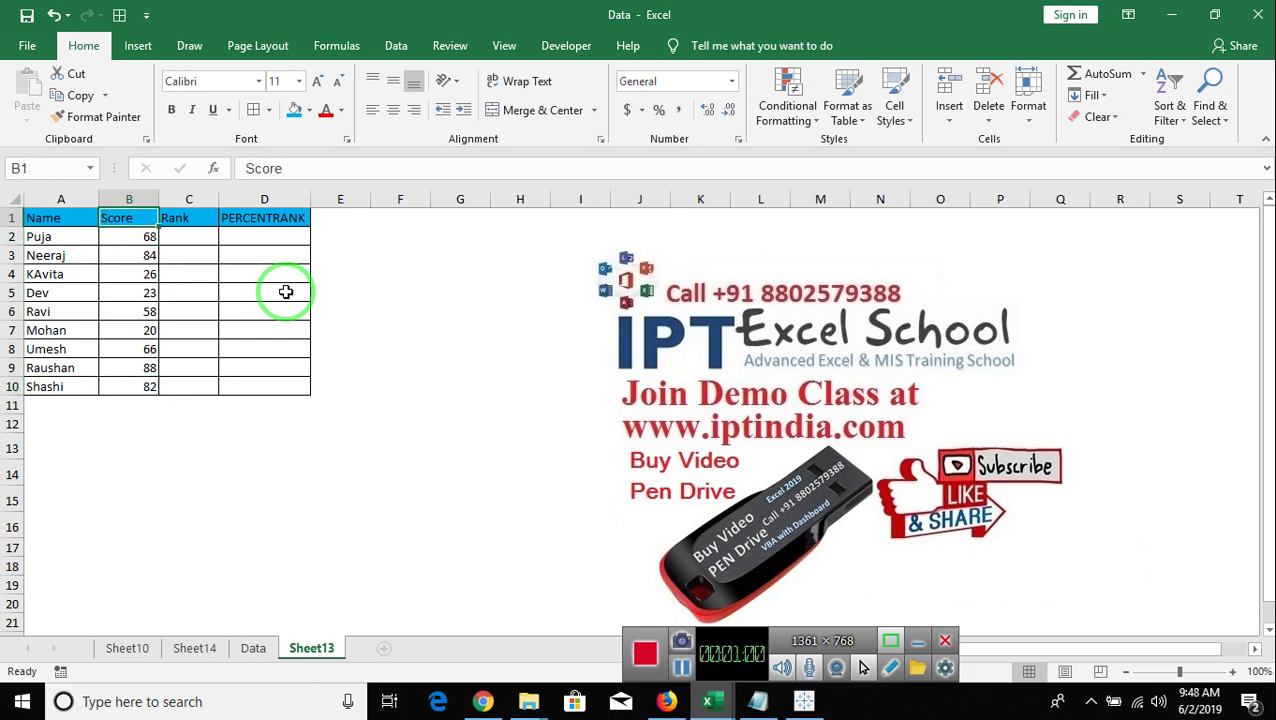
pyautogui.press('Down')
pyautogui.press('Down')
pyautogui.press('Down')
pyautogui.press('Down')
pyautogui.press('Down')
pyautogui.press('Down')
pyautogui.press('Down')
pyautogui.press('Down')
pyautogui.press('Down')
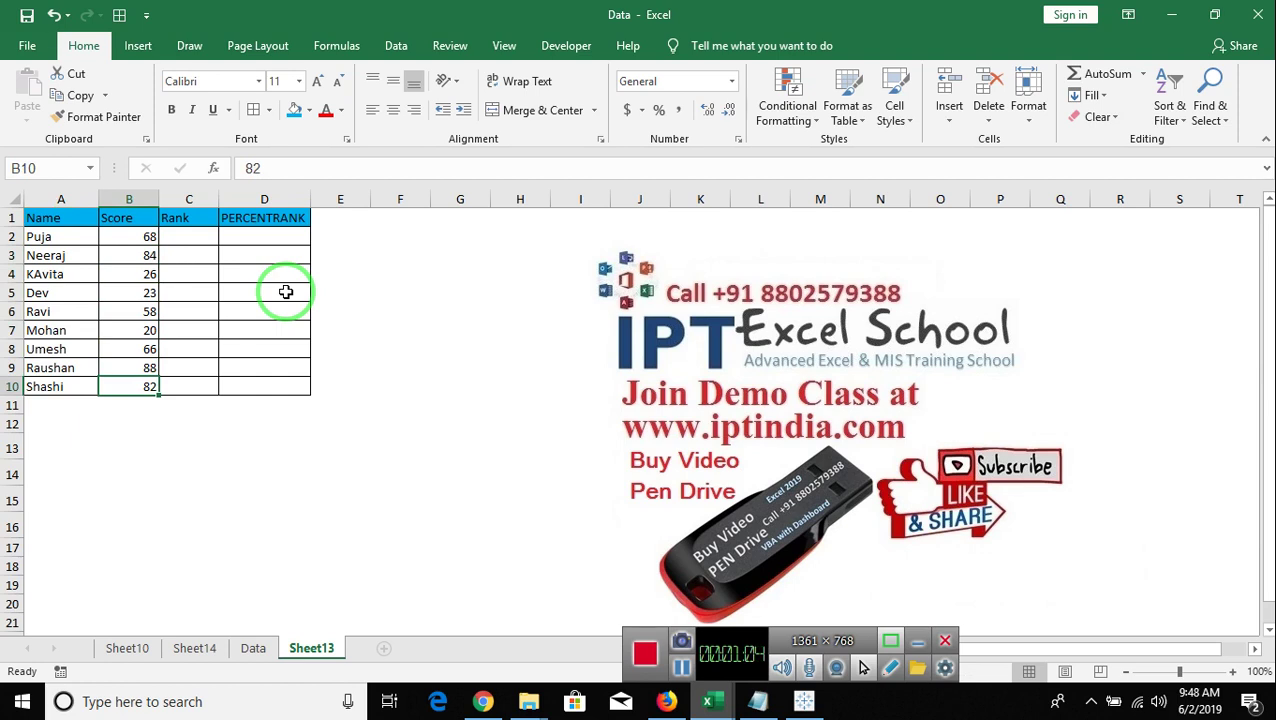
pyautogui.hotkey('ctrl', 'Up')
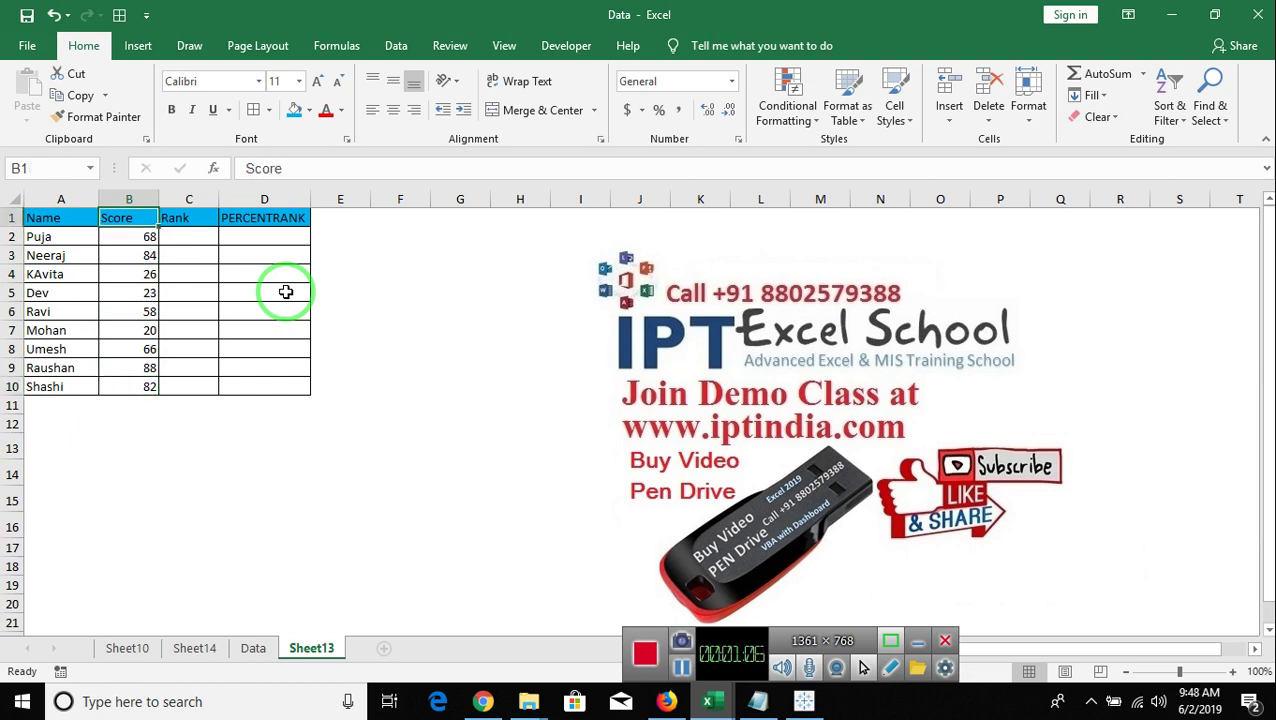
pyautogui.press('Down')
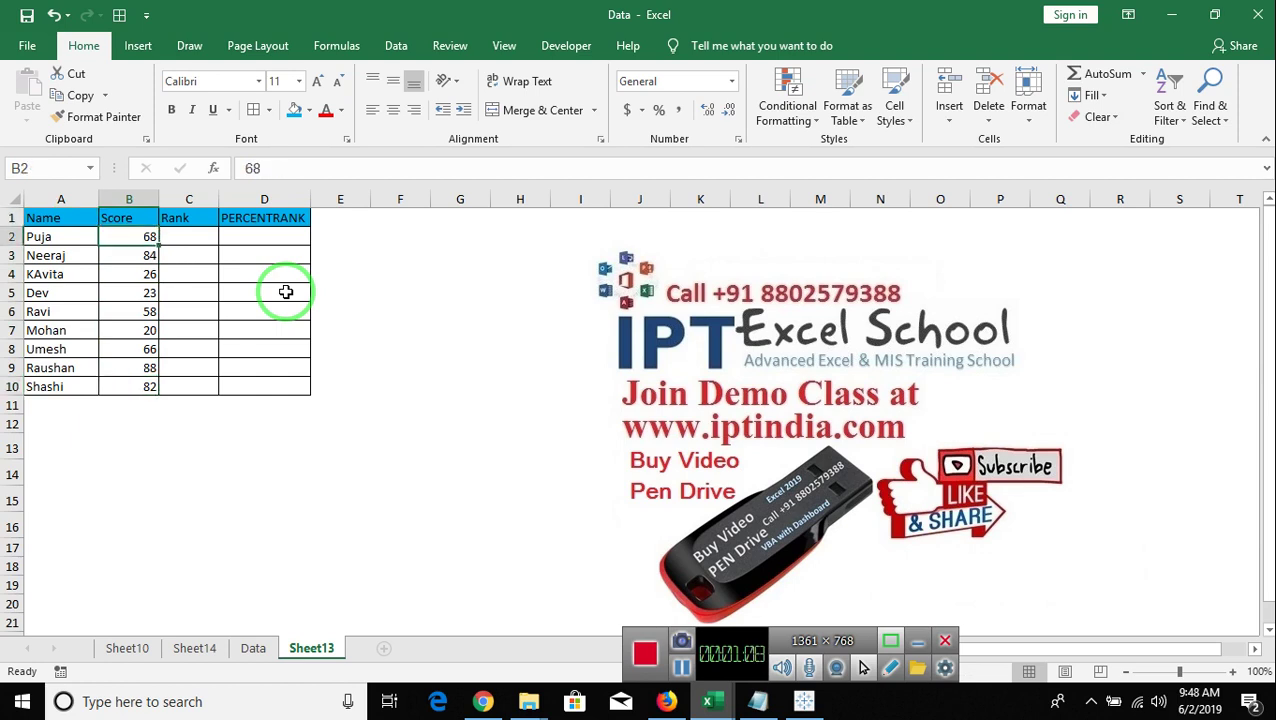
pyautogui.press('Right')
# Enter =RANK(B2,B2:B10,0) in C2 for descending ranking.
pyautogui.write('=')
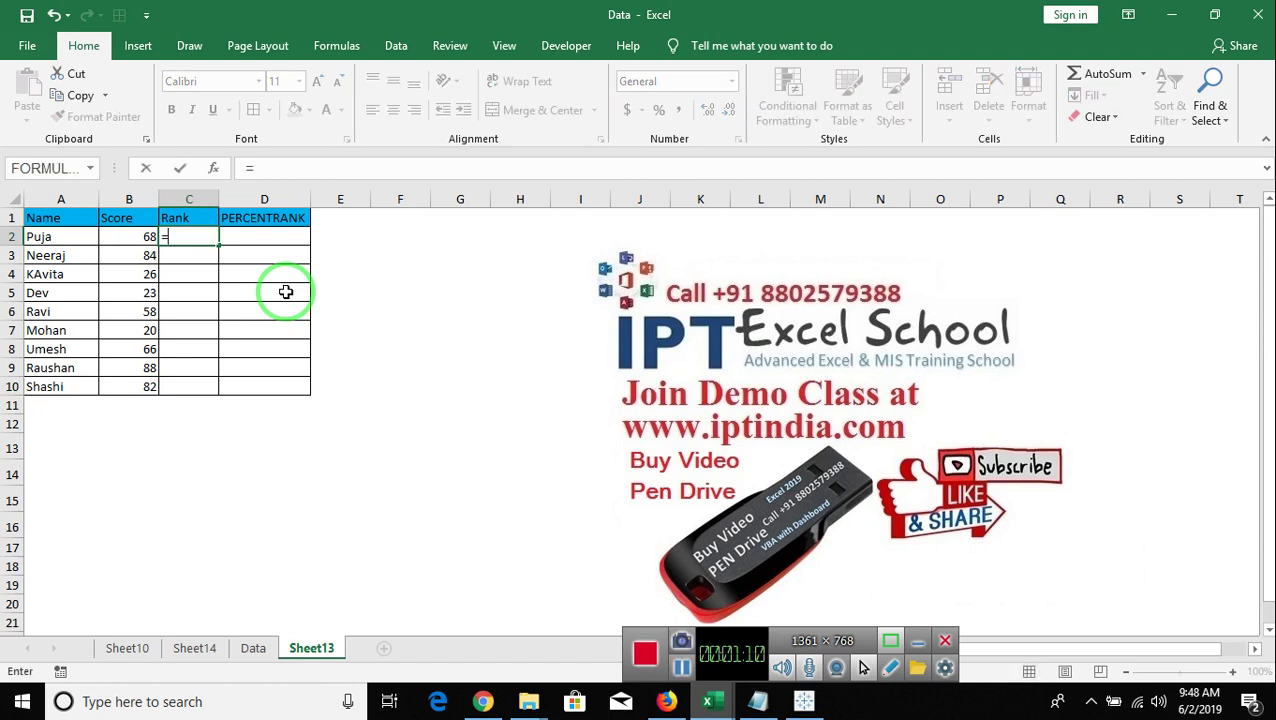
pyautogui.write('ra')
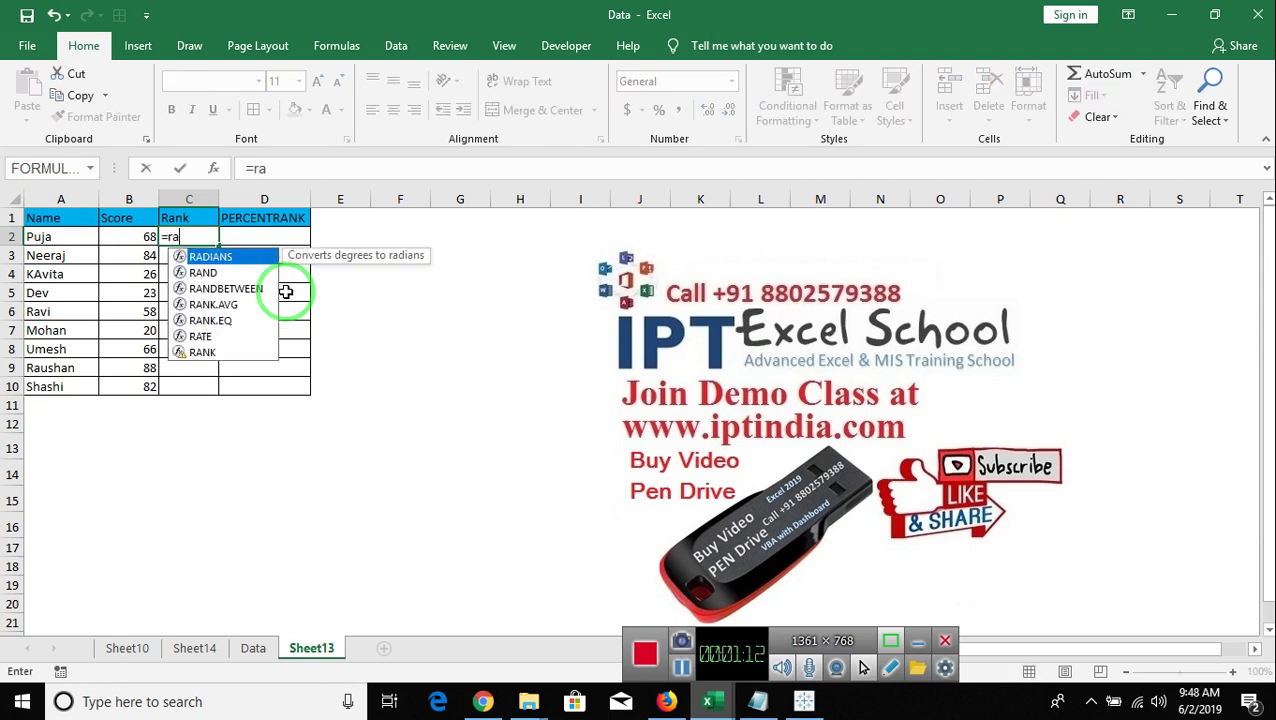
pyautogui.press('Down')
pyautogui.press('Down')
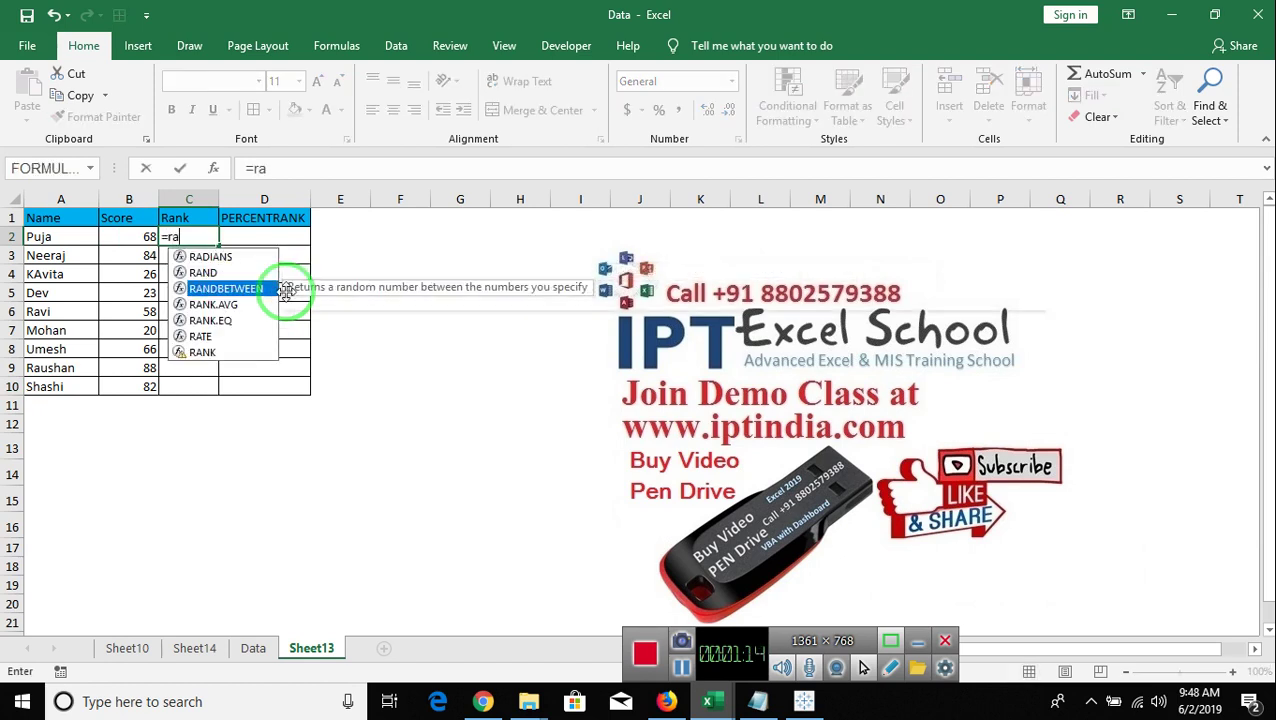
pyautogui.press('Down')
pyautogui.press('Down')
pyautogui.press('Down')
pyautogui.press('Tab')
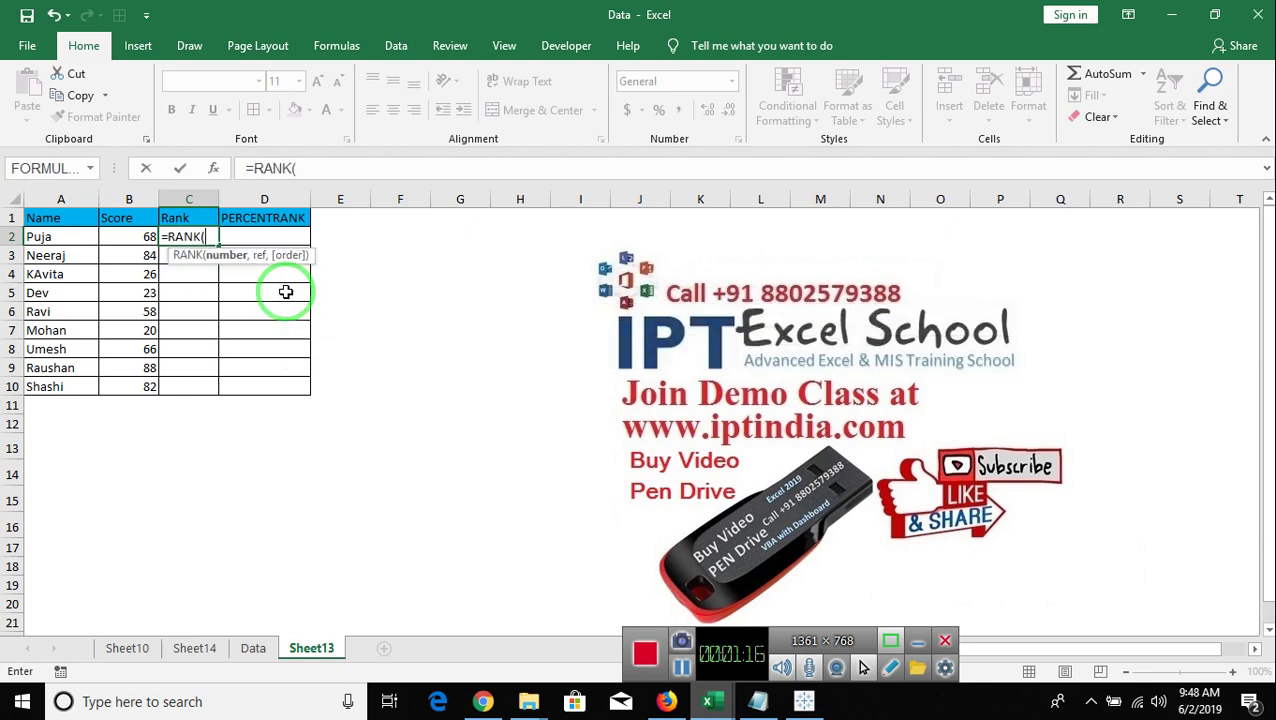
pyautogui.press('Left')
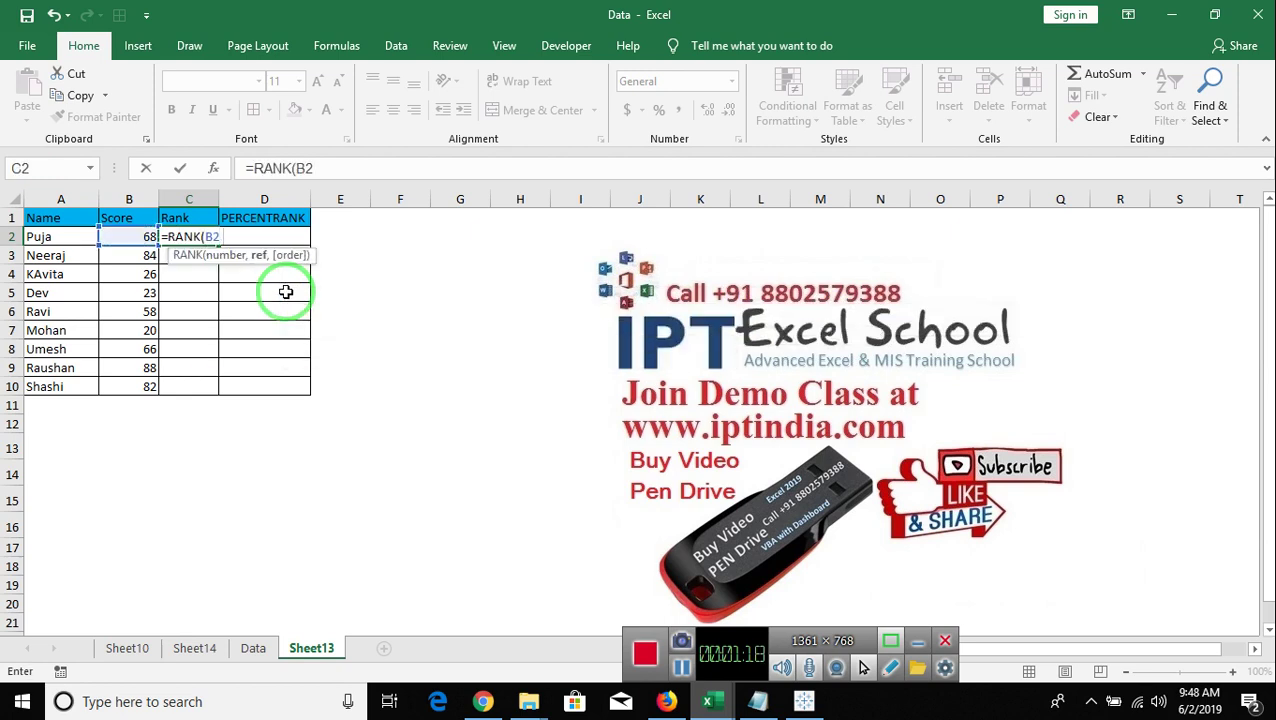
pyautogui.press('Left')
pyautogui.hotkey('ctrl', 'shift', 'Down')
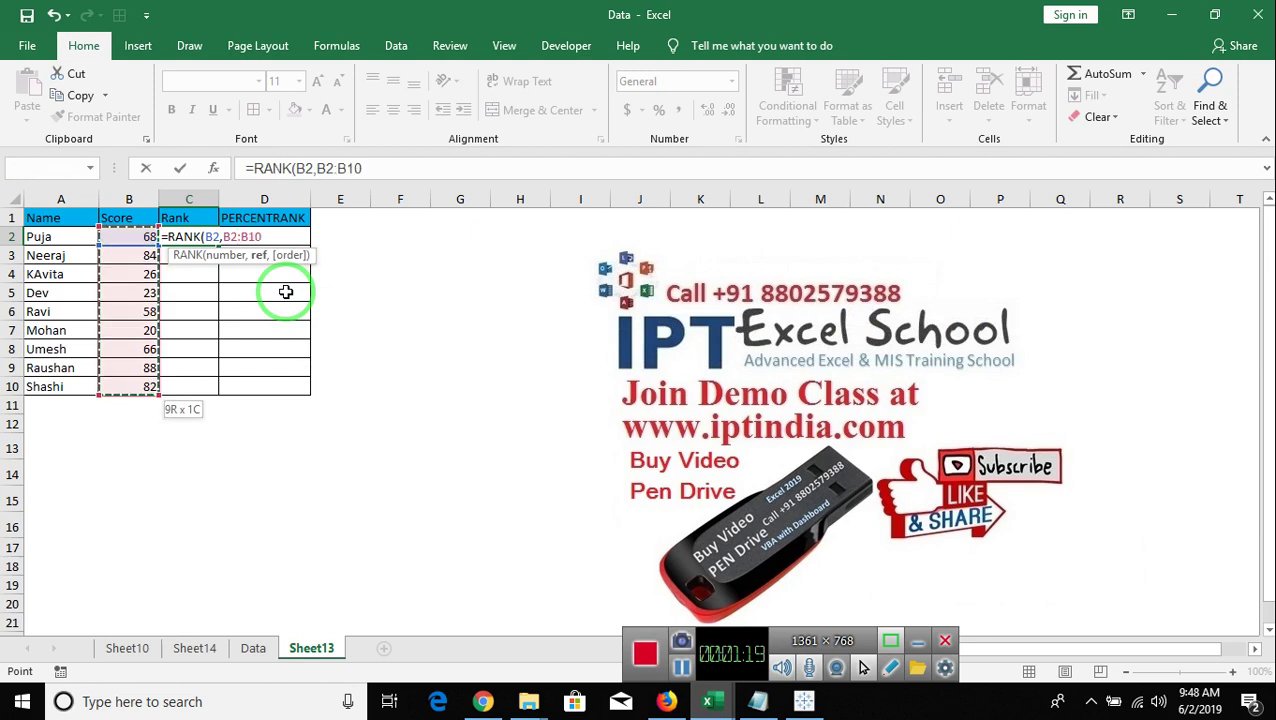
pyautogui.write(',')
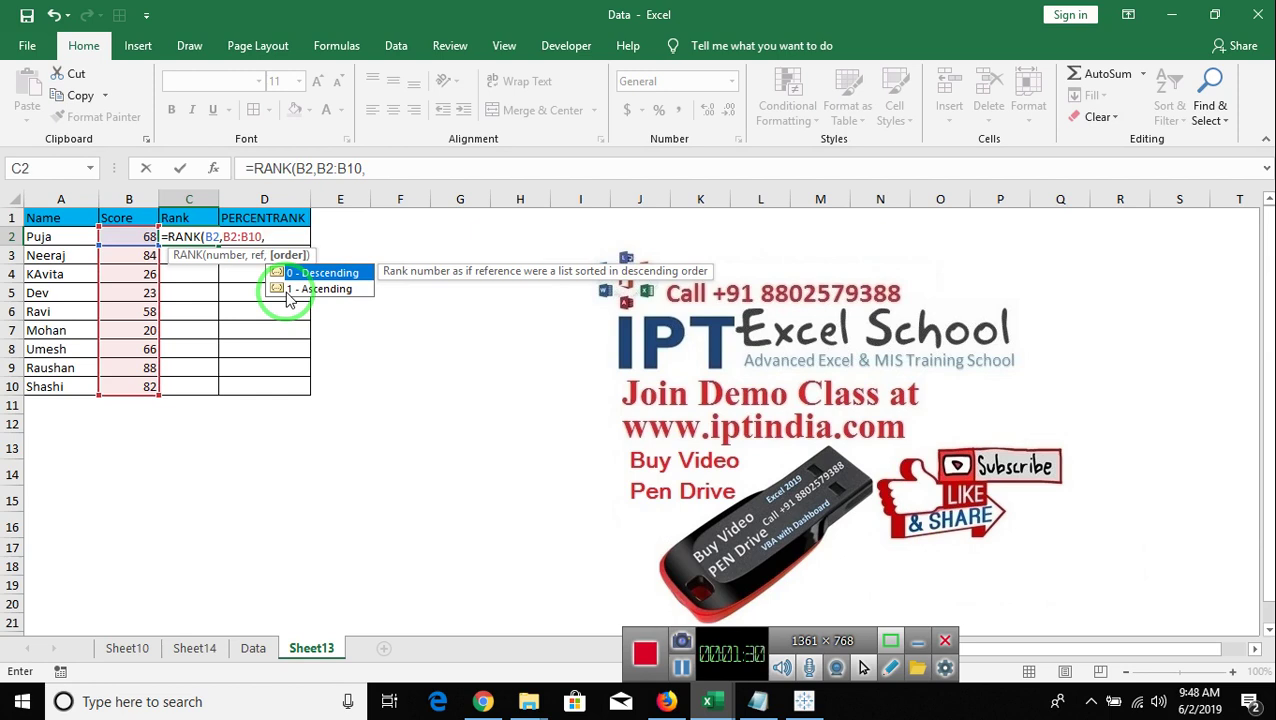
pyautogui.click(287, 290)
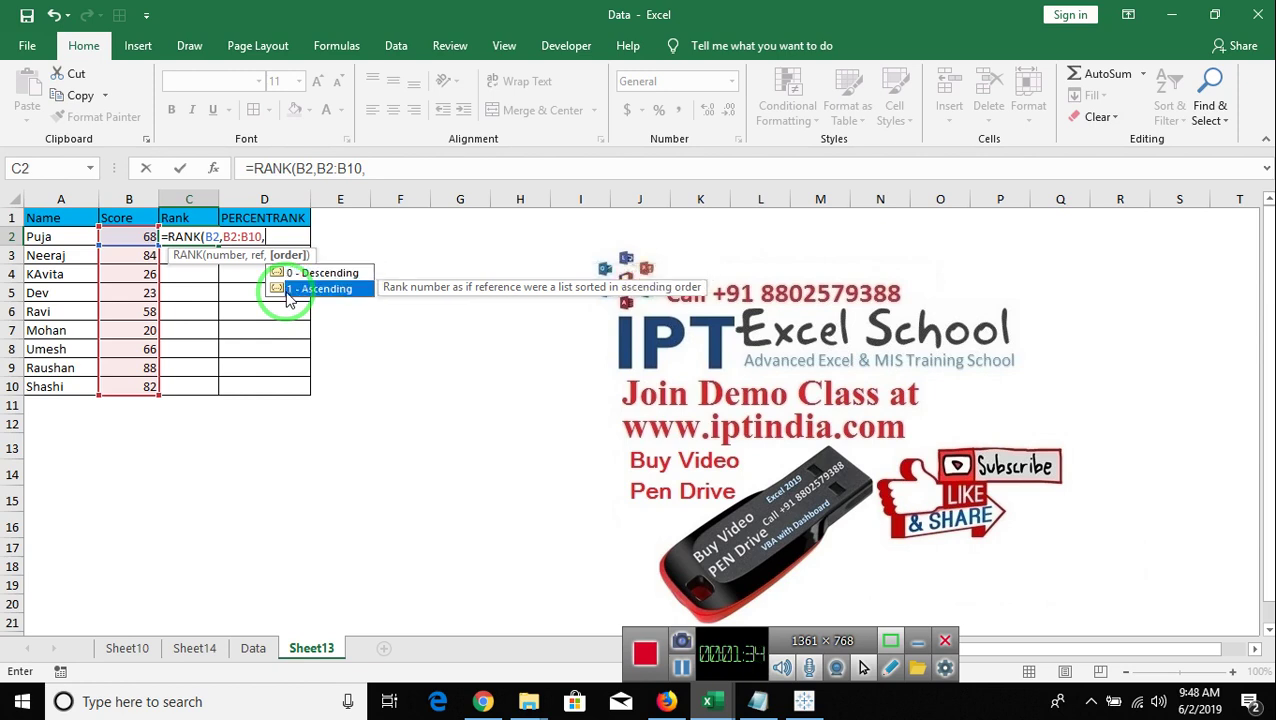
pyautogui.press('Up')
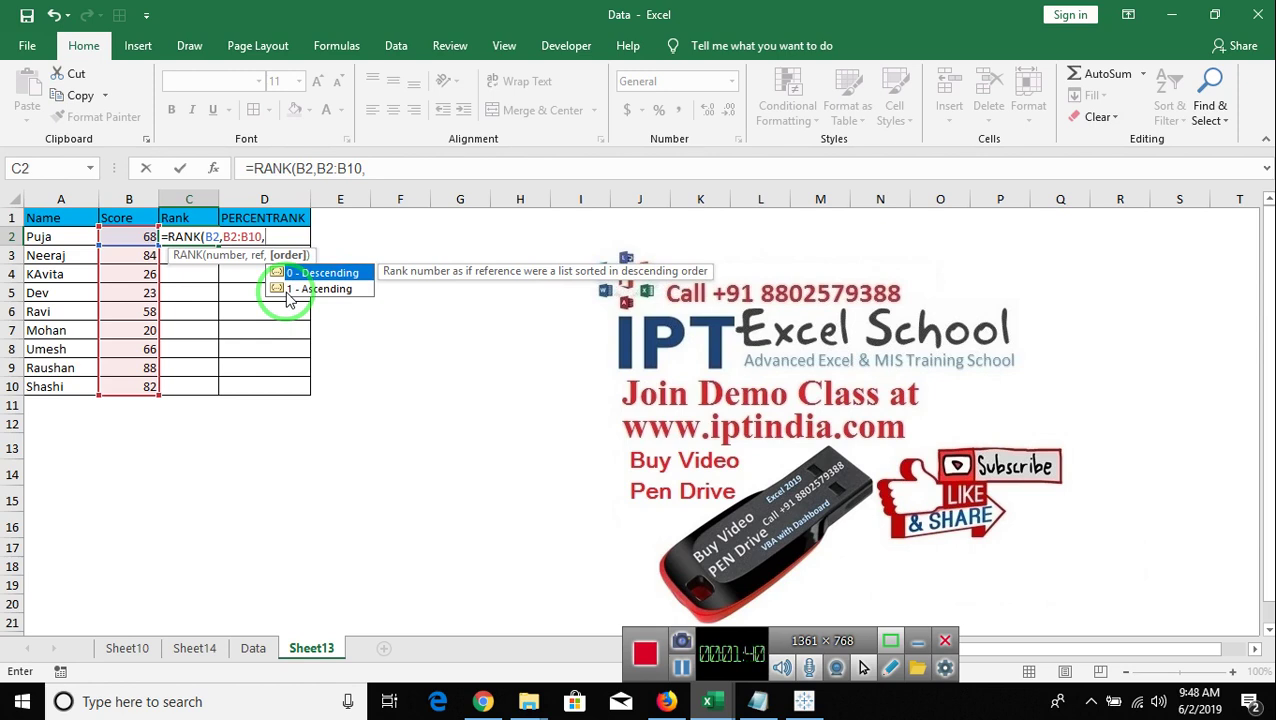
pyautogui.press('Tab')
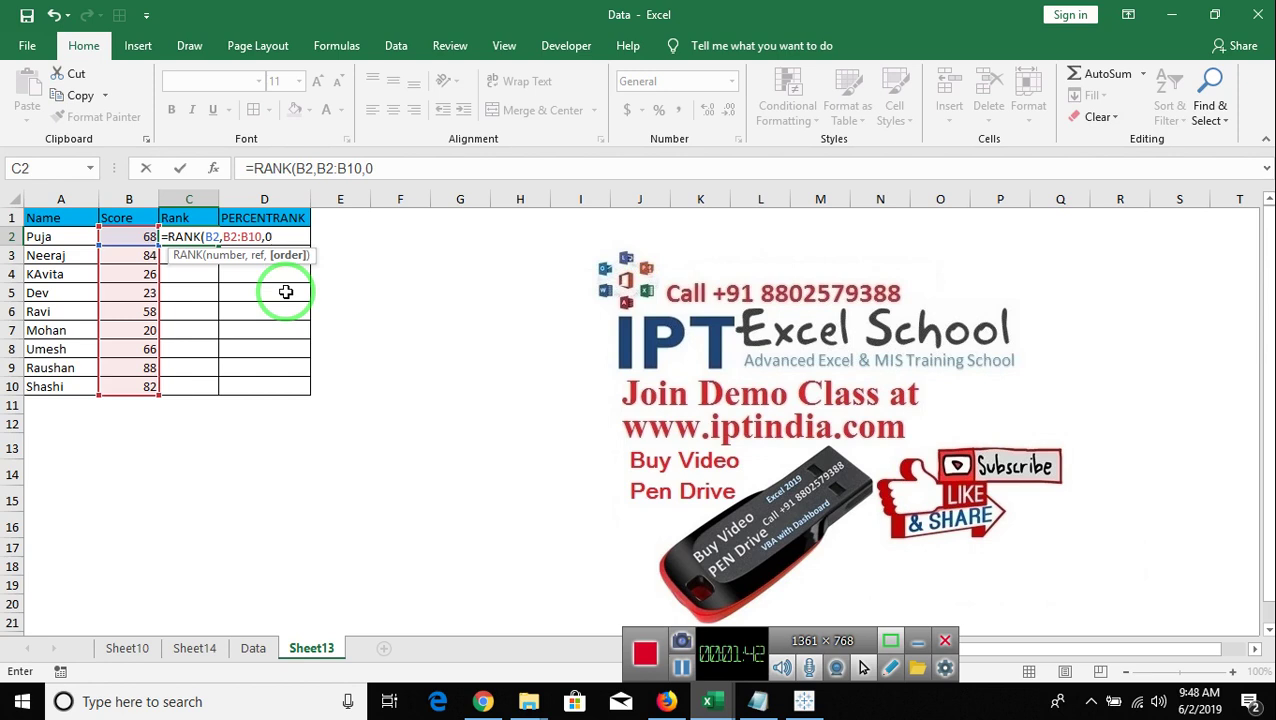
pyautogui.write(')')
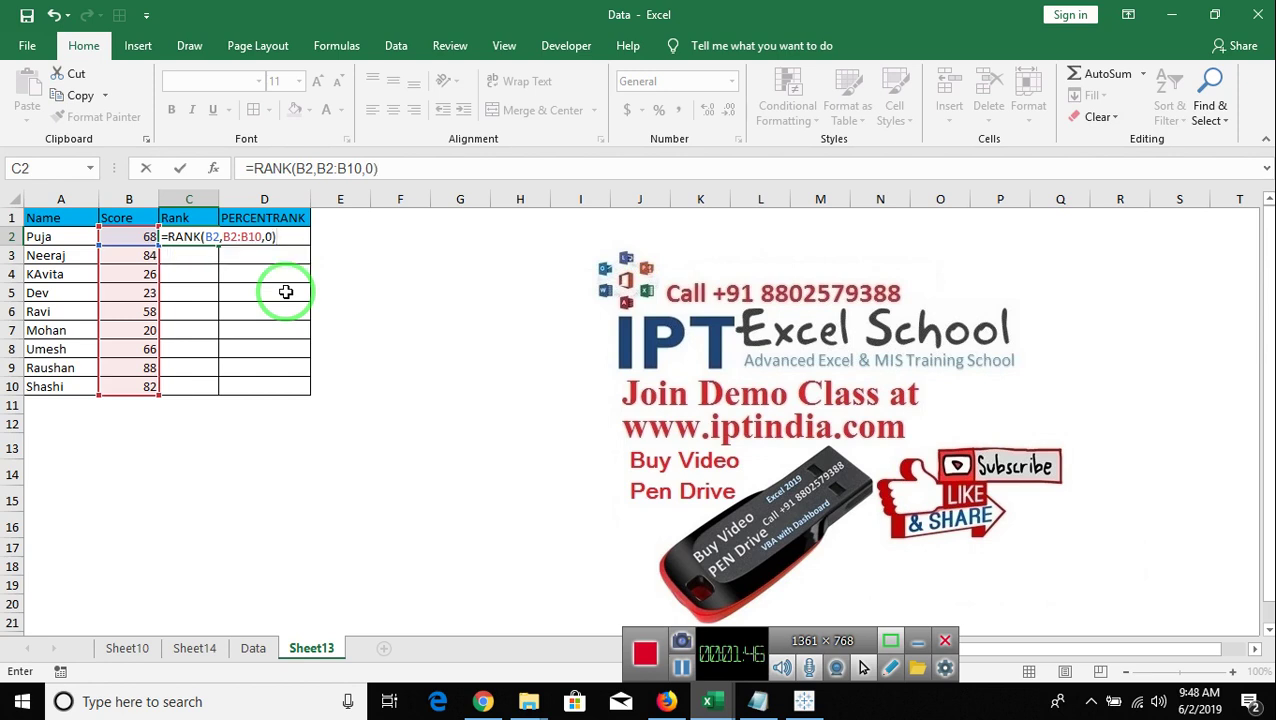
pyautogui.hotkey('ctrl', 'Return')
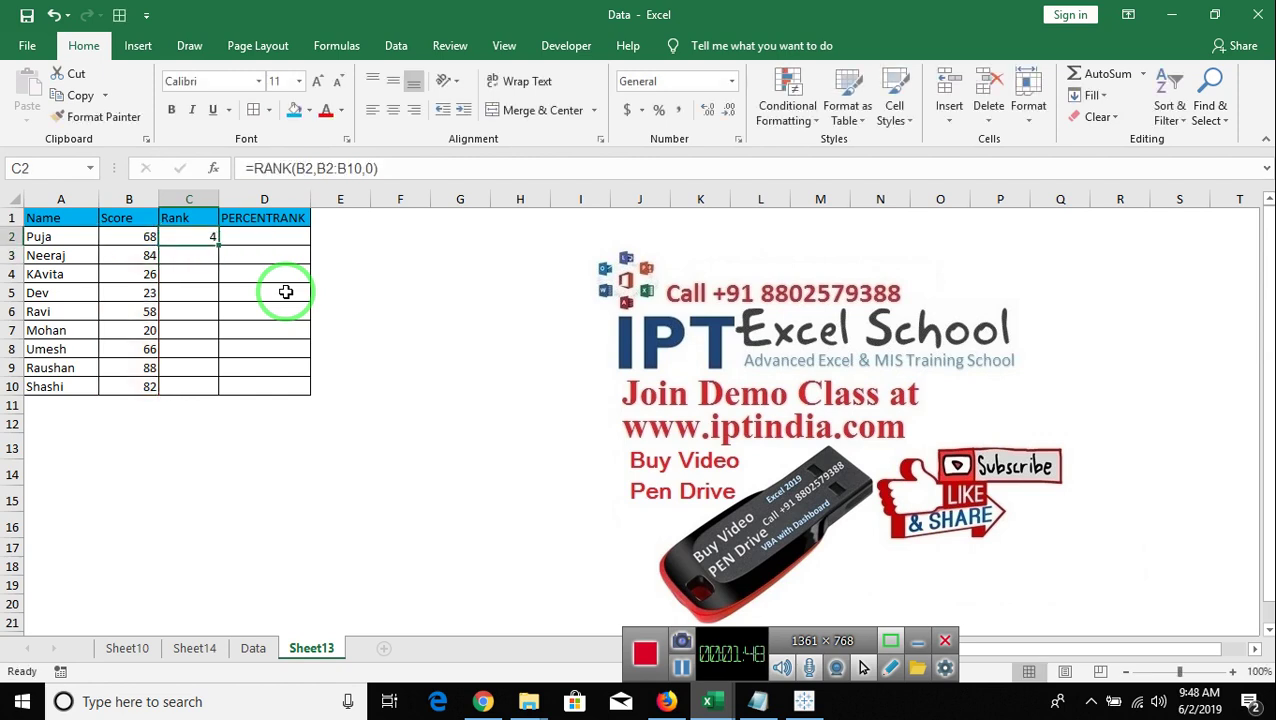
# Lock the RANK range as $B$2:$B$10 and fill the formula down to C10.
pyautogui.click(328, 168)
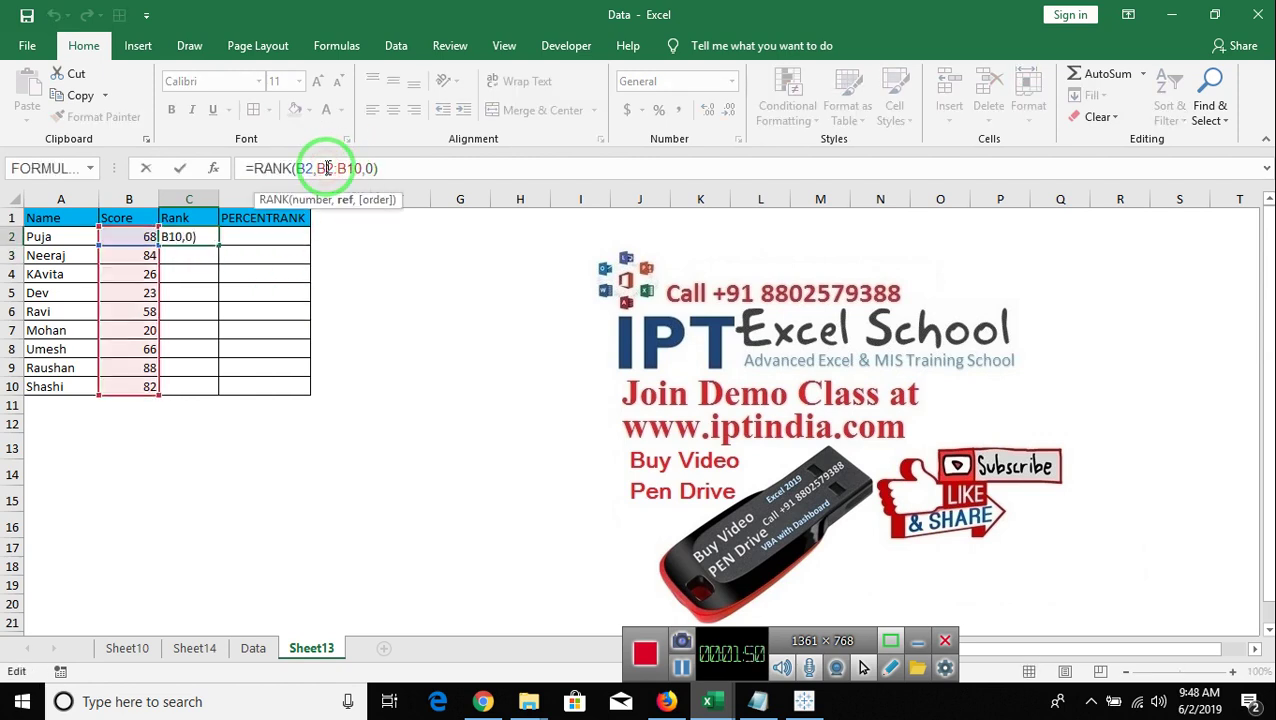
pyautogui.doubleClick(328, 168)
pyautogui.press('F4')
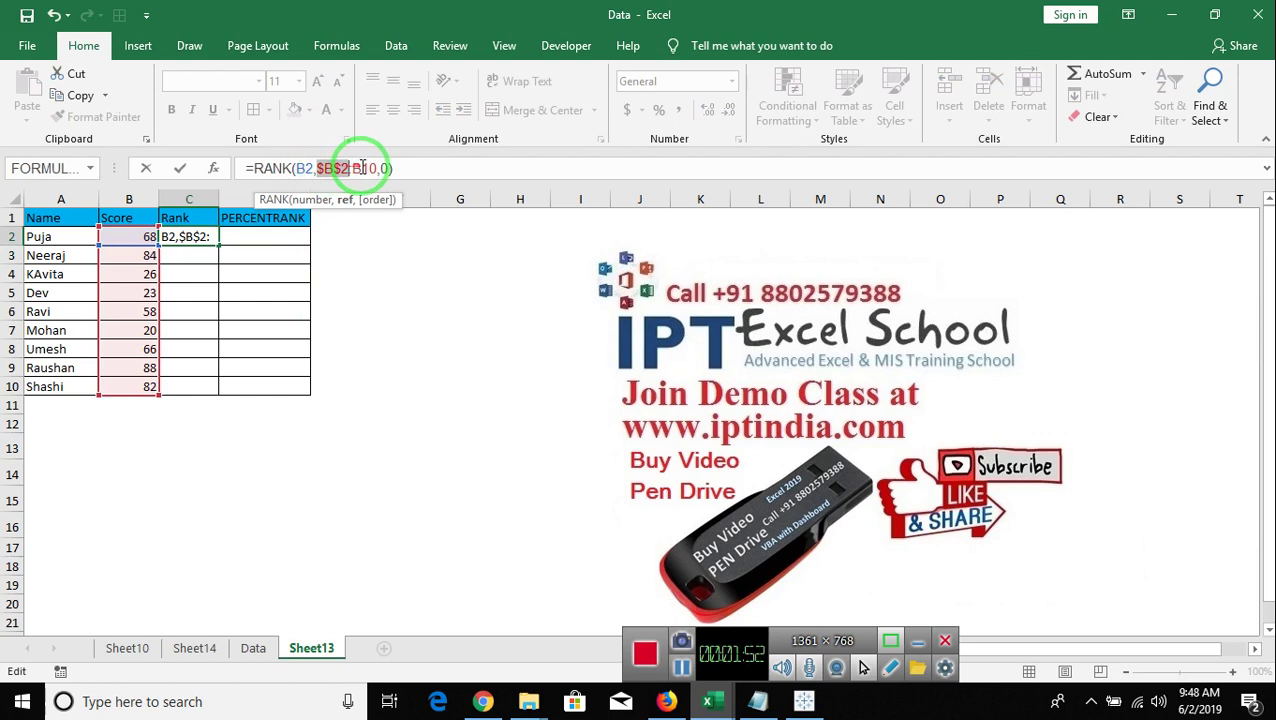
pyautogui.click(362, 168)
pyautogui.doubleClick(362, 168)
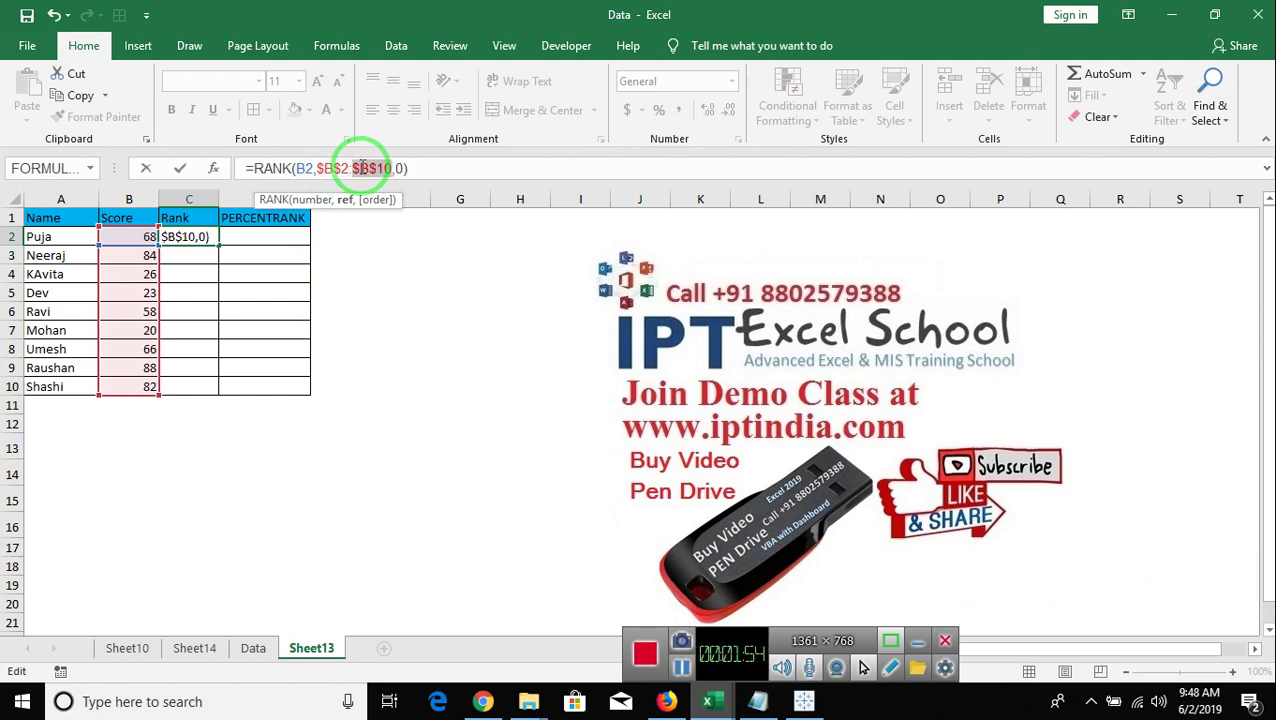
pyautogui.press('F4')
pyautogui.hotkey('ctrl', 'Return')
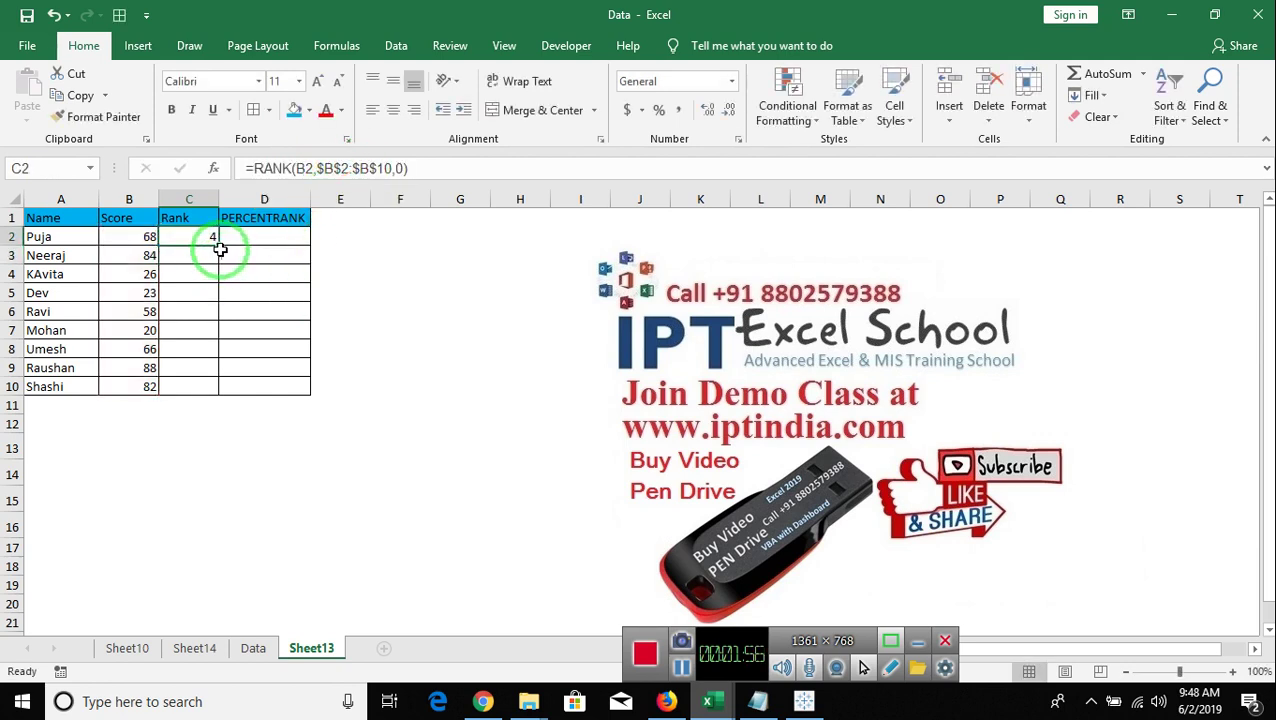
pyautogui.doubleClick(218, 247)
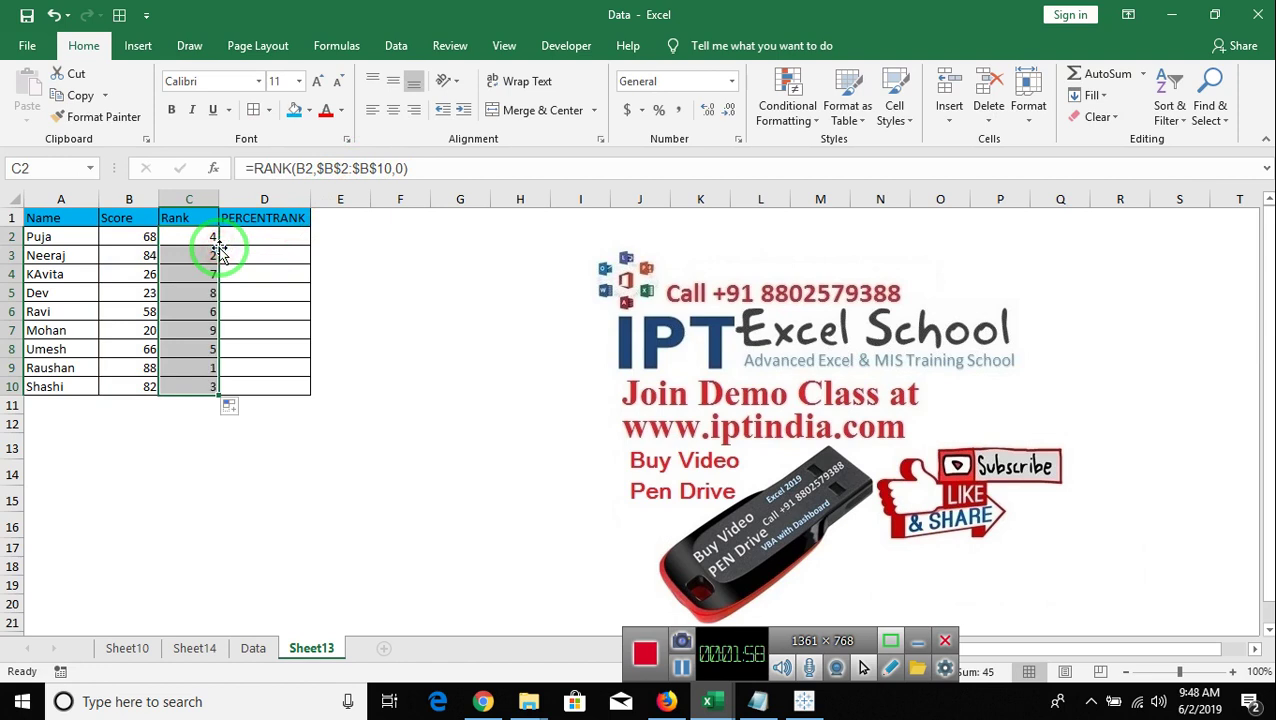
# Start a PERCENTRANK formula in D2 from the function suggestions.
pyautogui.click(231, 240)
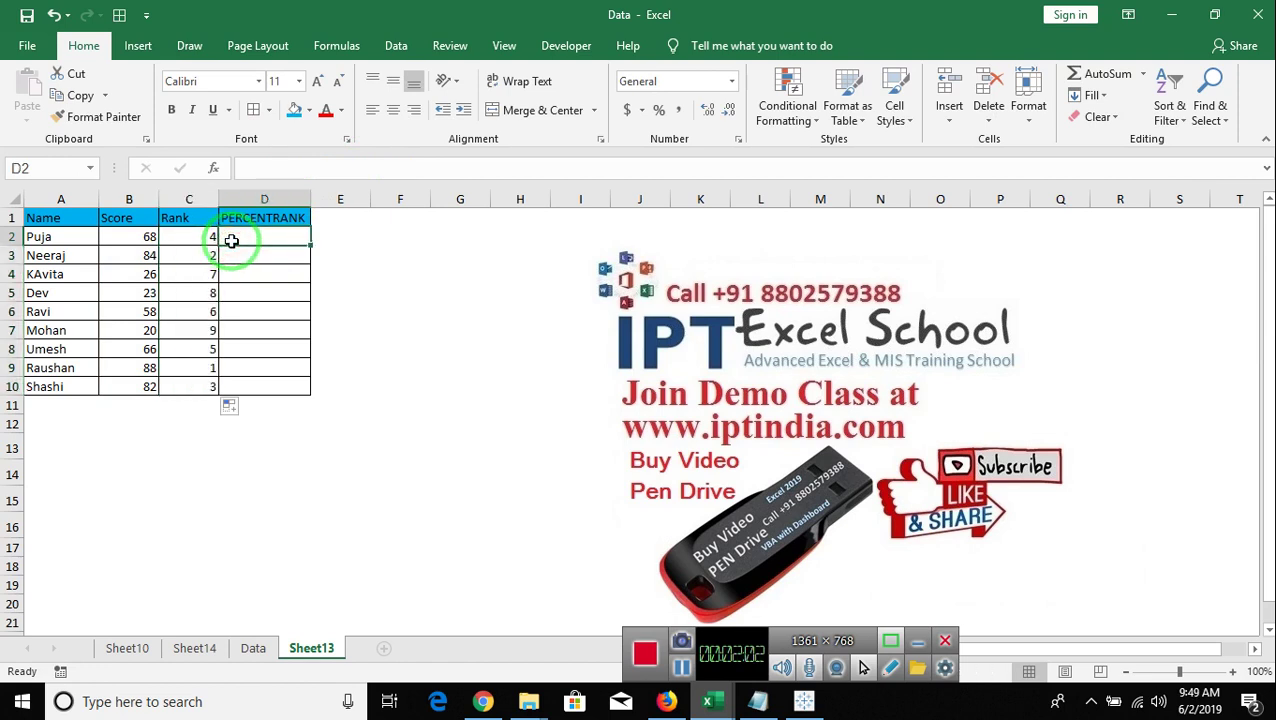
pyautogui.moveTo(205, 237); pyautogui.dragTo(204, 386)
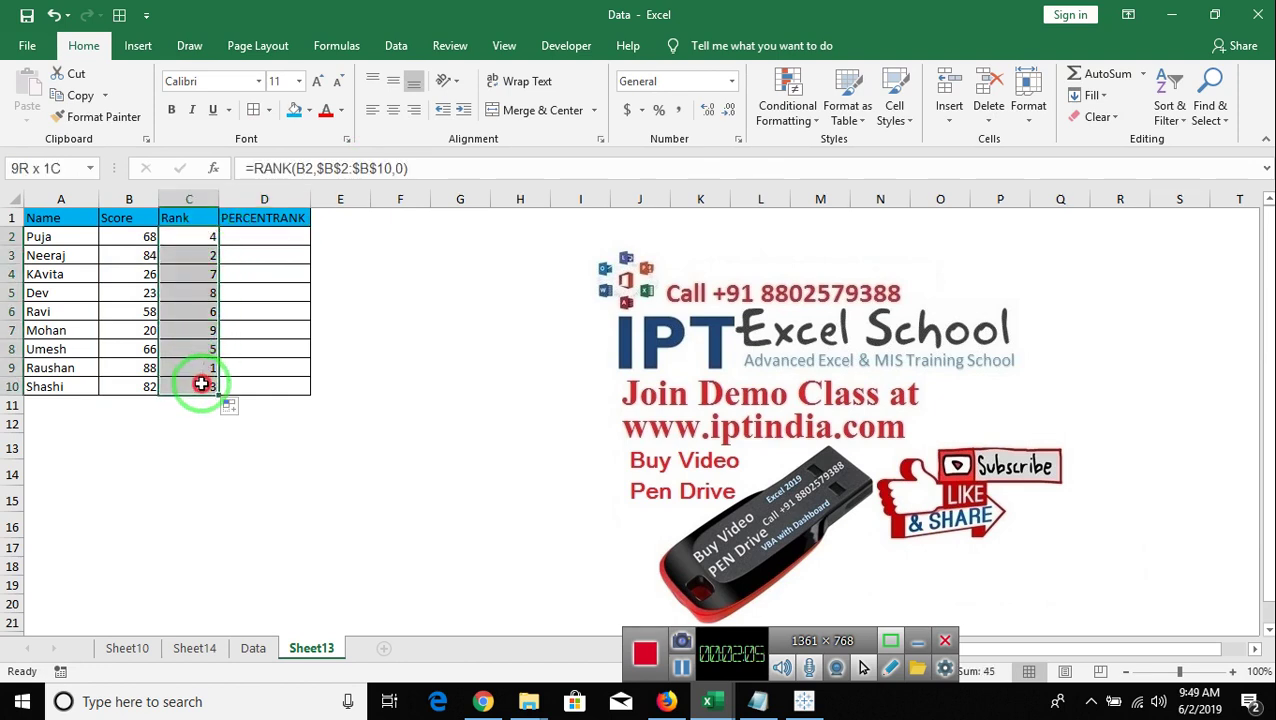
pyautogui.click(281, 244)
pyautogui.write('=')
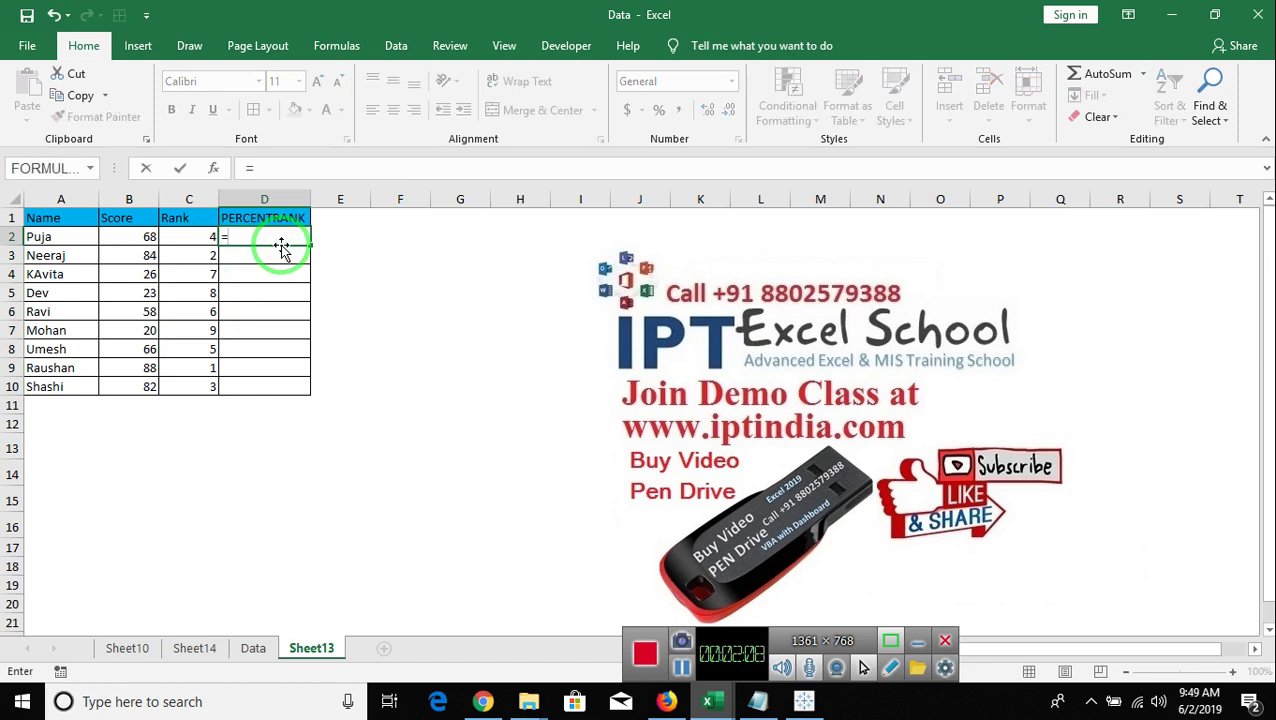
pyautogui.write('pe')
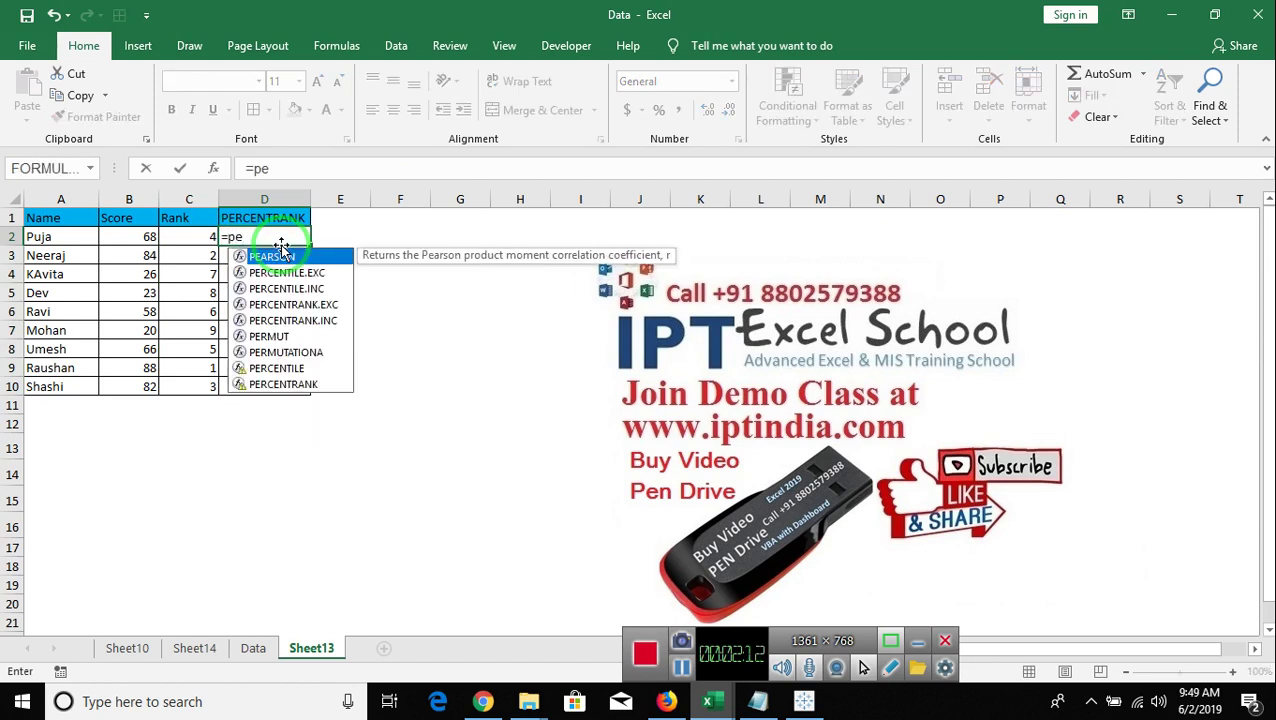
pyautogui.press('Down')
pyautogui.press('Down')
pyautogui.press('Down')
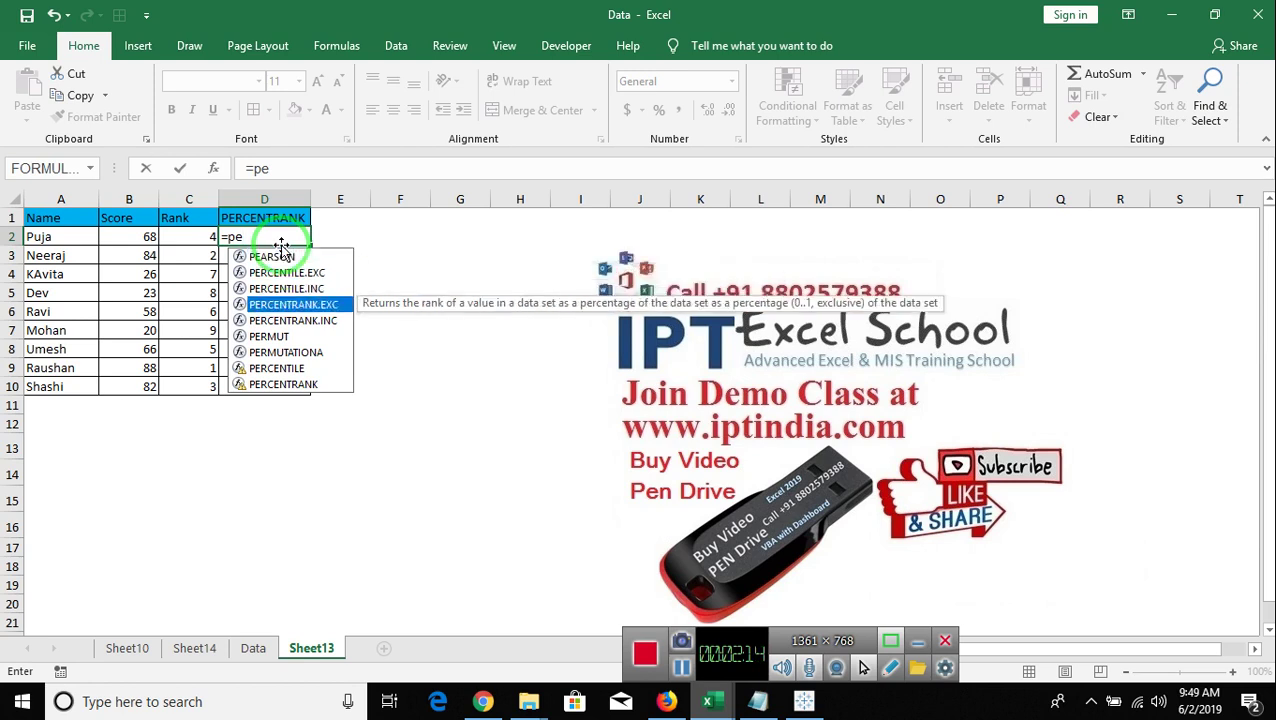
pyautogui.press('Down')
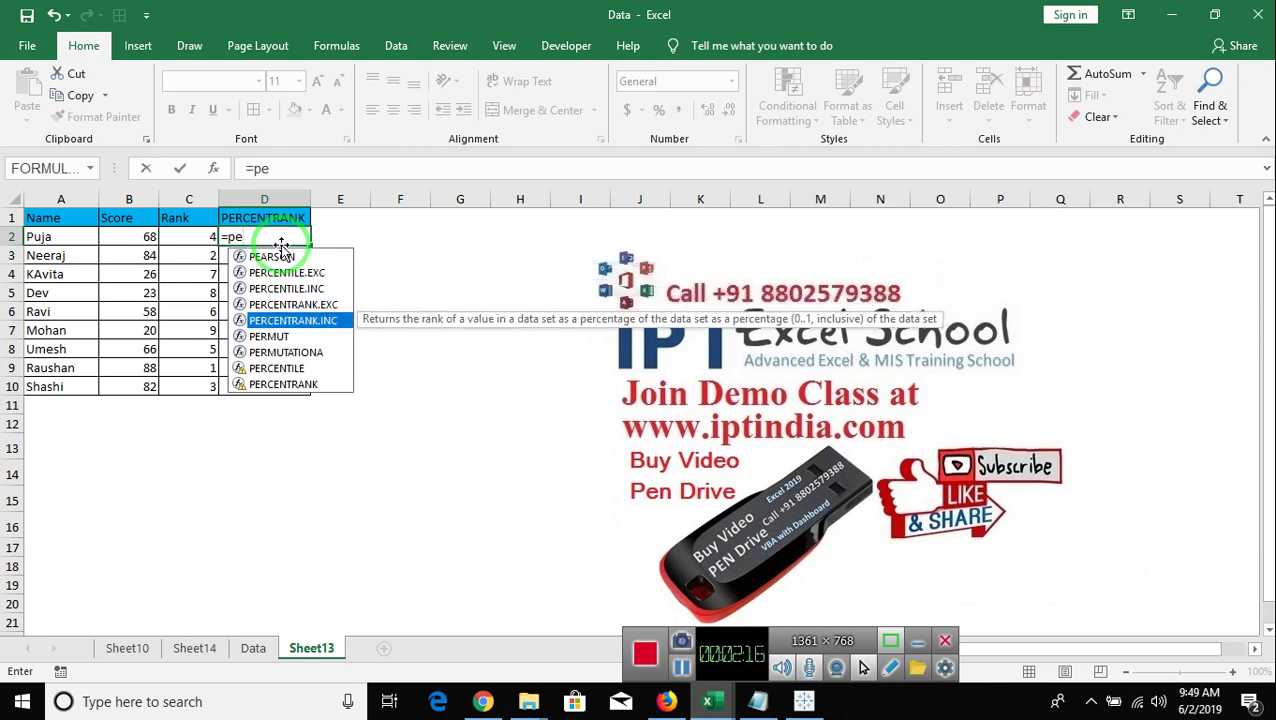
pyautogui.press('Down')
pyautogui.press('Down')
pyautogui.press('Down')
pyautogui.press('Down')
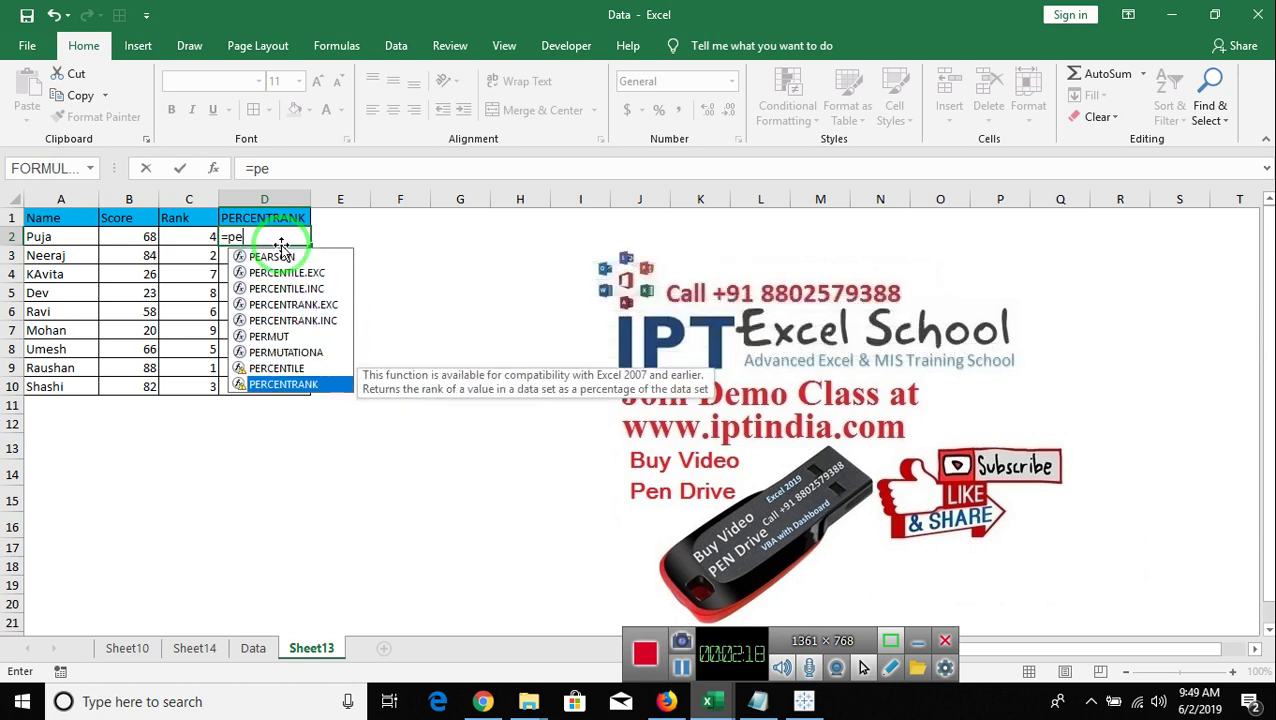
pyautogui.press('Tab')
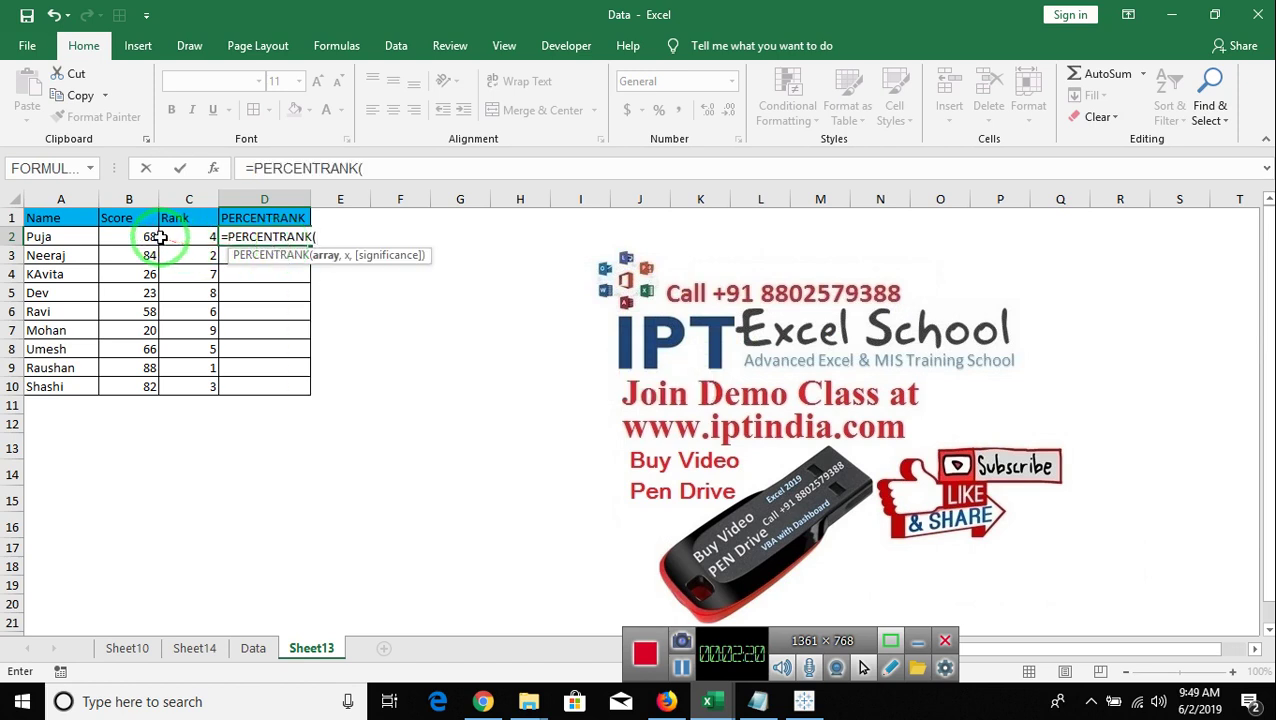
# Complete D2 as =PERCENTRANK(B2:B10,B2), returning 0.625.
pyautogui.moveTo(150, 237); pyautogui.dragTo(147, 385)
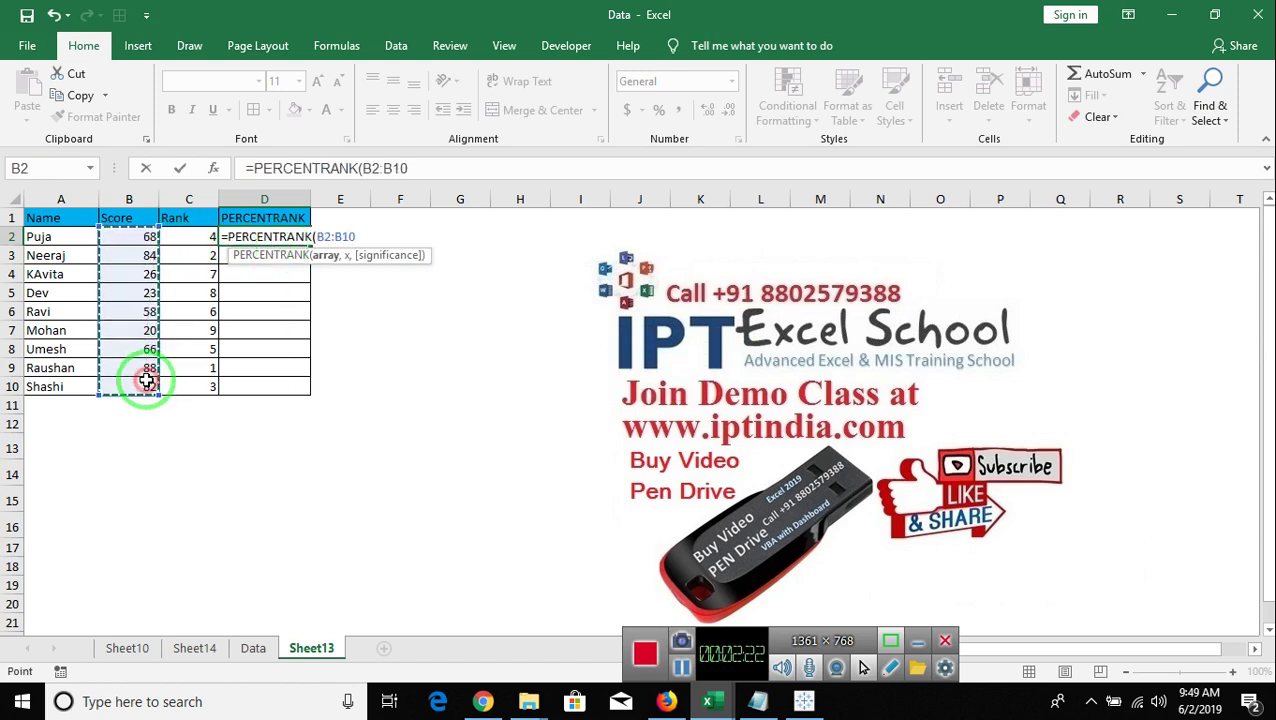
pyautogui.write(',')
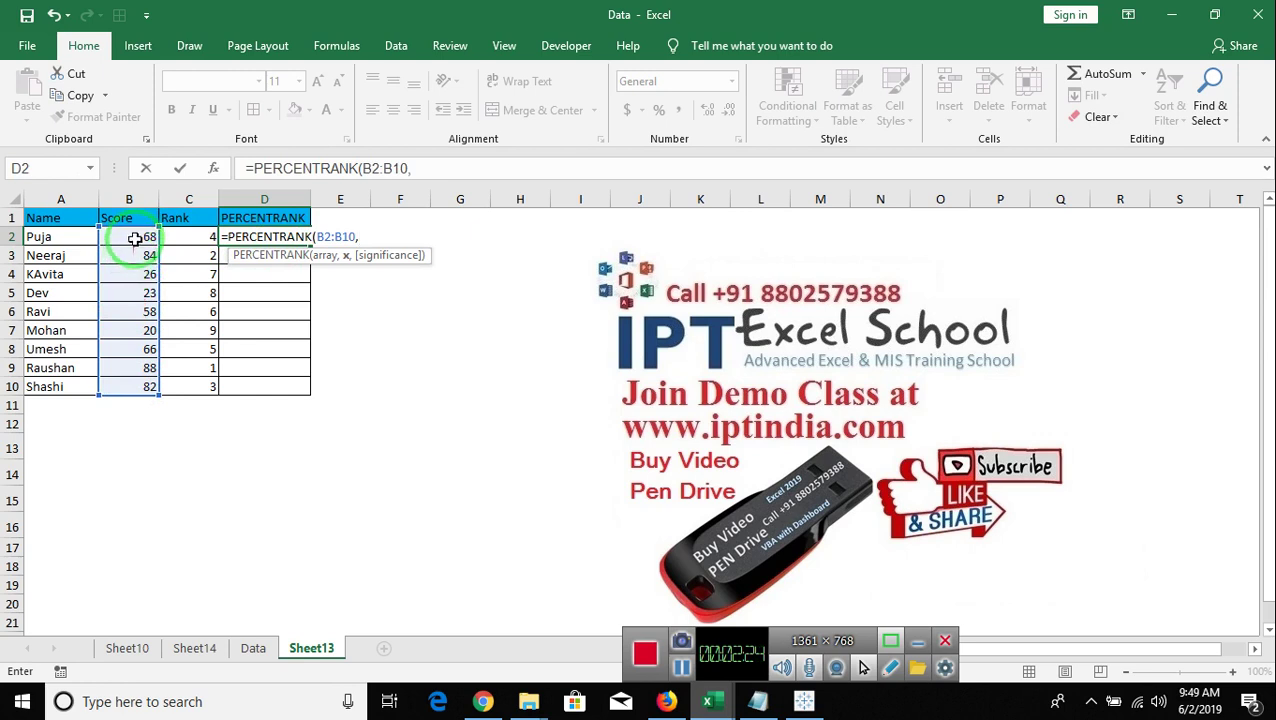
pyautogui.click(135, 237)
pyautogui.write(')')
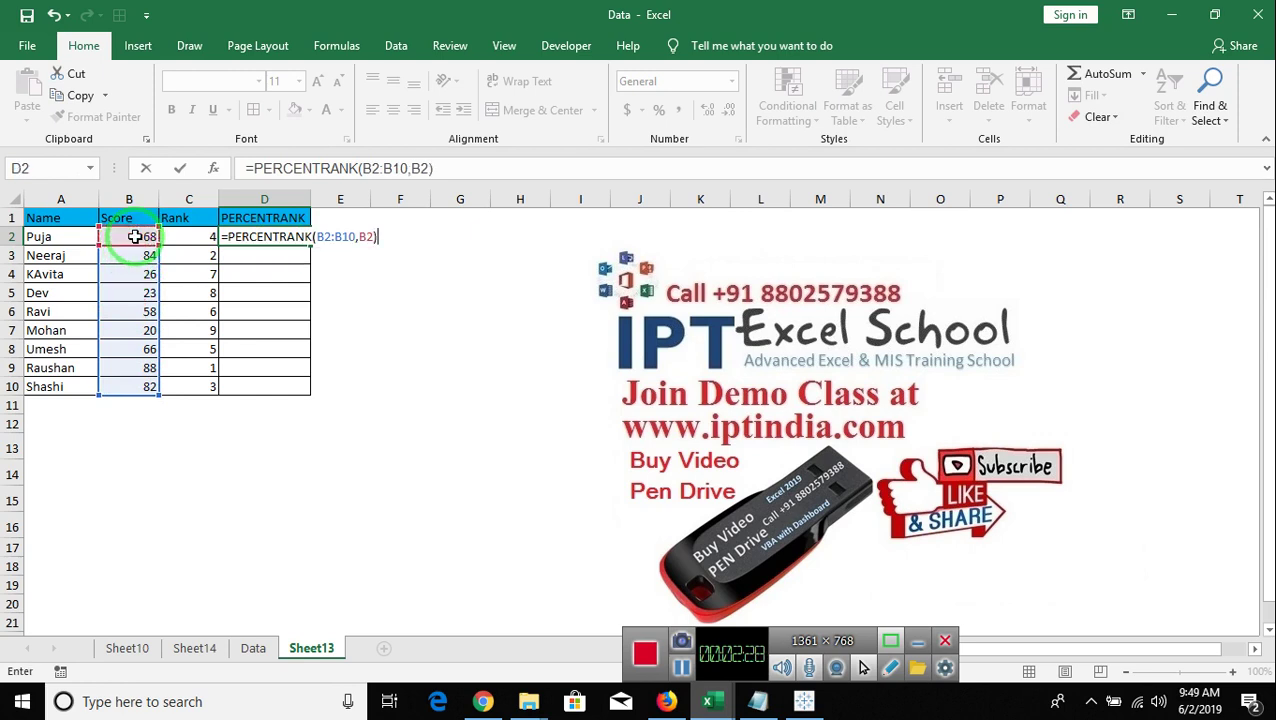
pyautogui.press('BackSpace')
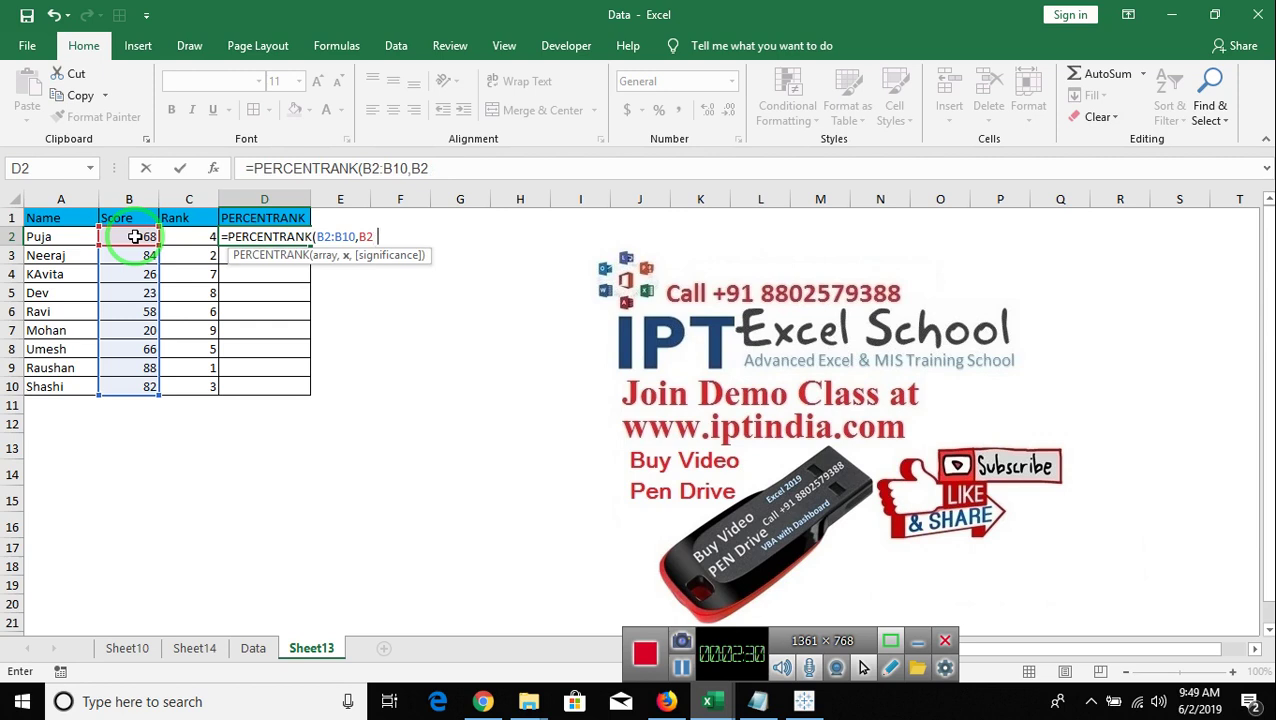
pyautogui.write(')')
pyautogui.hotkey('ctrl', 'Return')
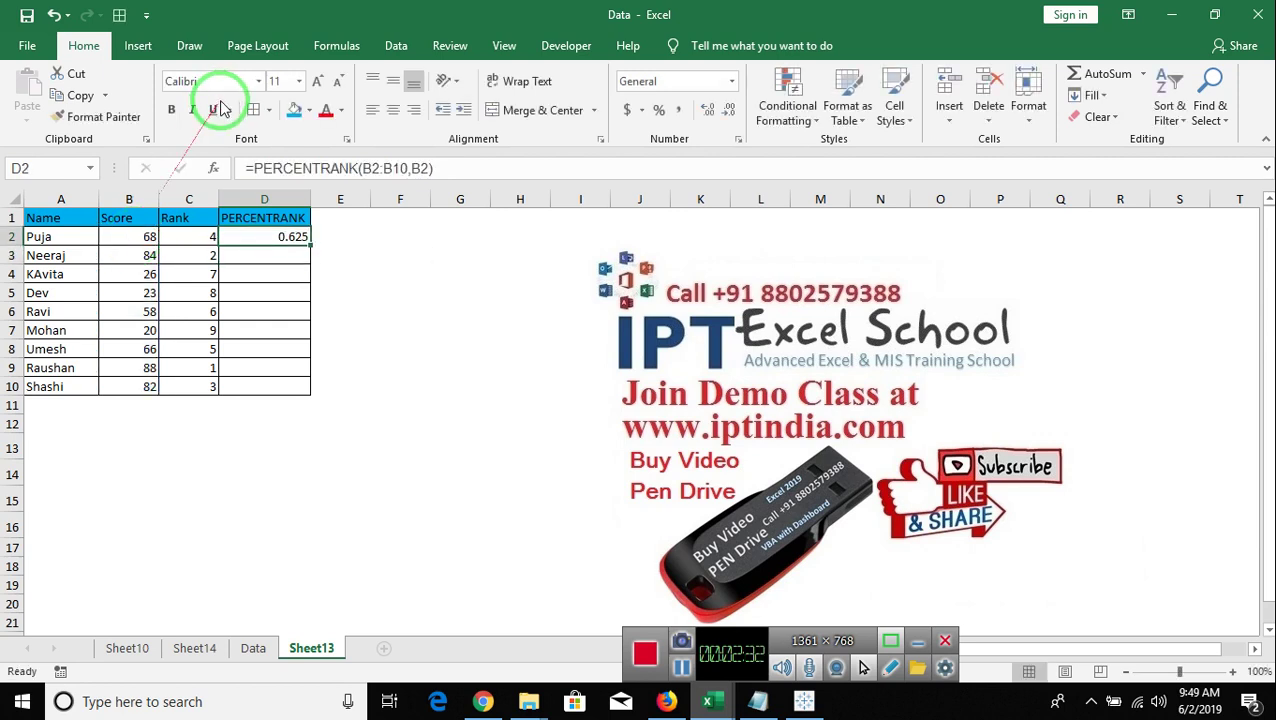
# Lock D2's range as $B$2:$B$10, fill down to D10, and format as percentages.
pyautogui.click(370, 168)
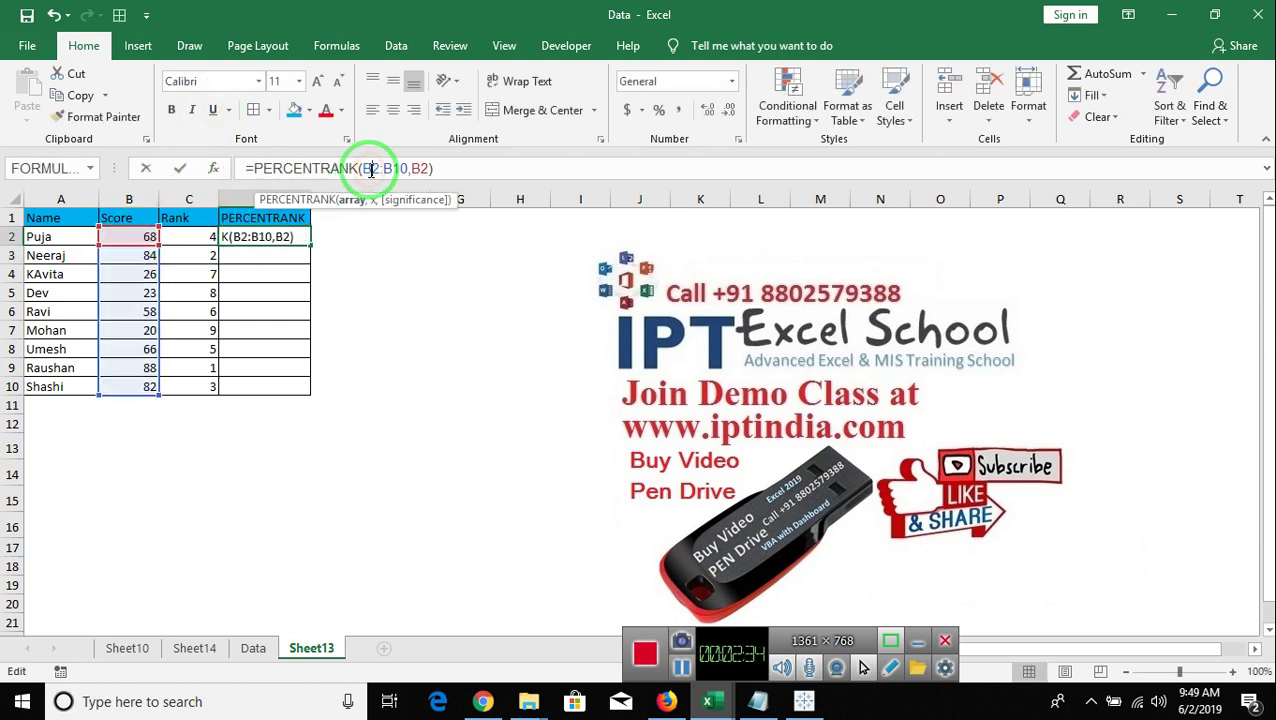
pyautogui.press('F4')
pyautogui.hotkey('ctrl', 'Return')
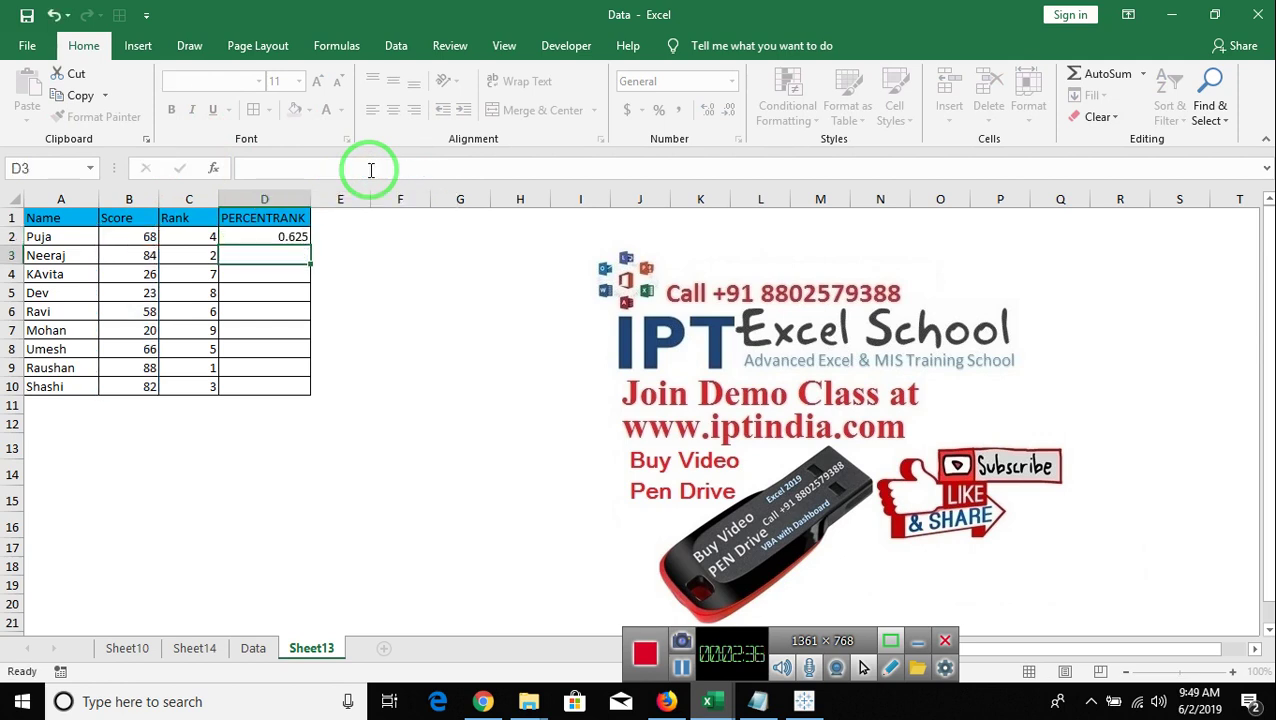
pyautogui.click(418, 170)
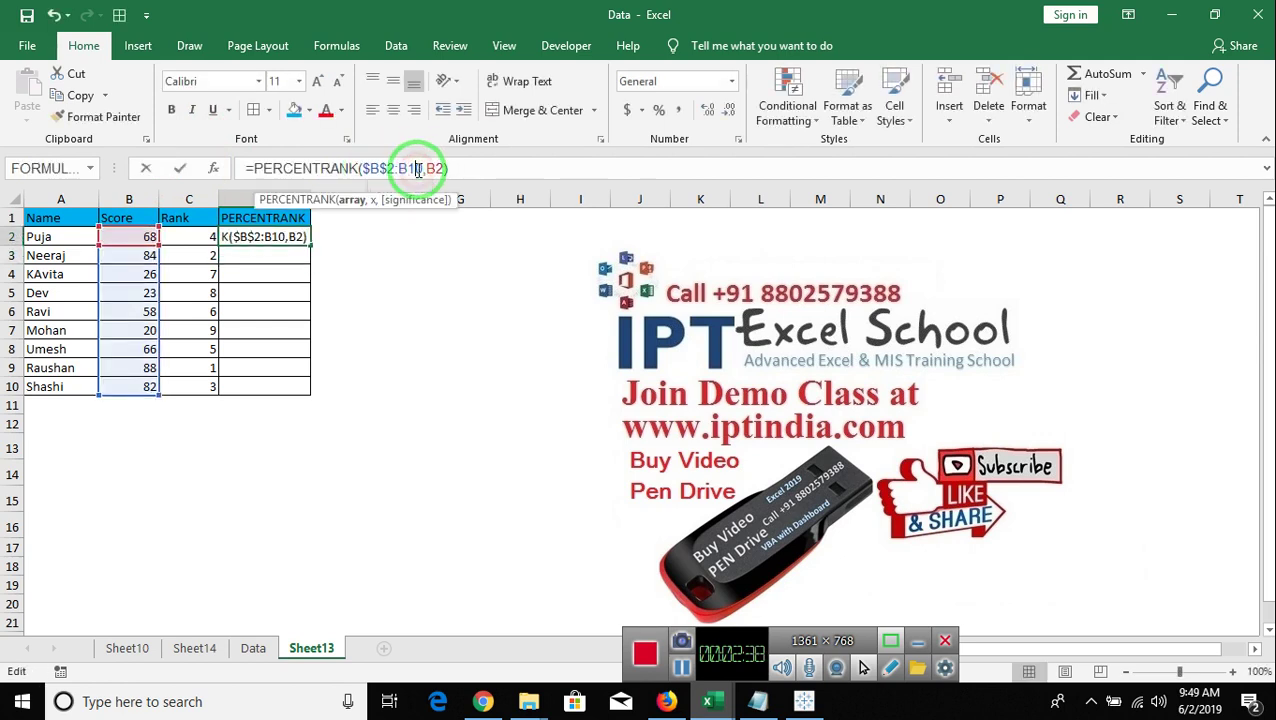
pyautogui.press('F4')
pyautogui.press('Return')
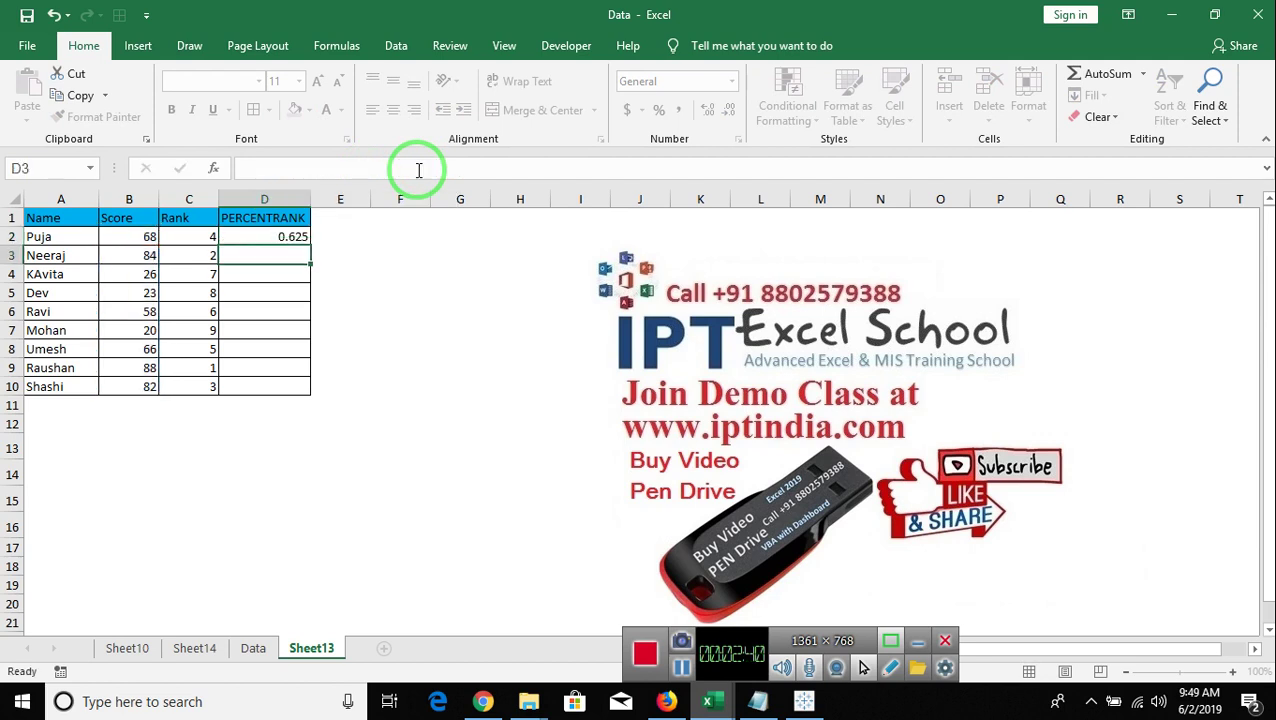
pyautogui.press('Up')
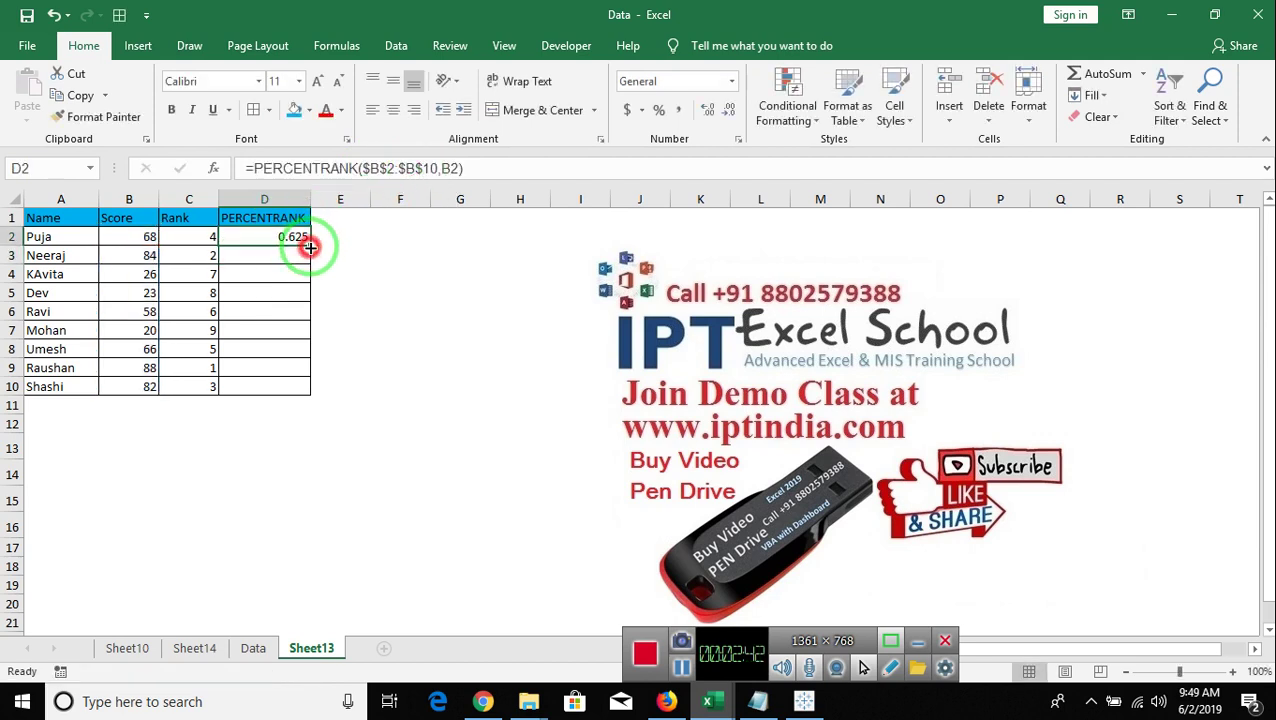
pyautogui.doubleClick(310, 245)
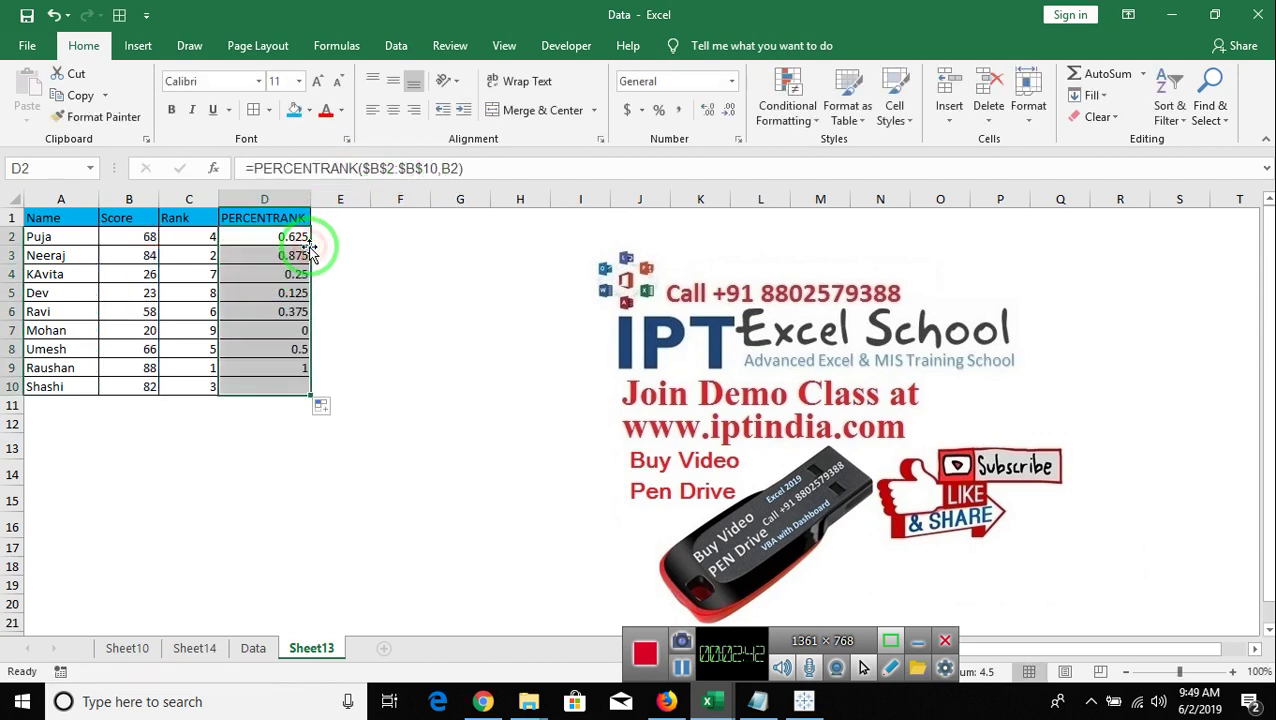
pyautogui.click(660, 110)
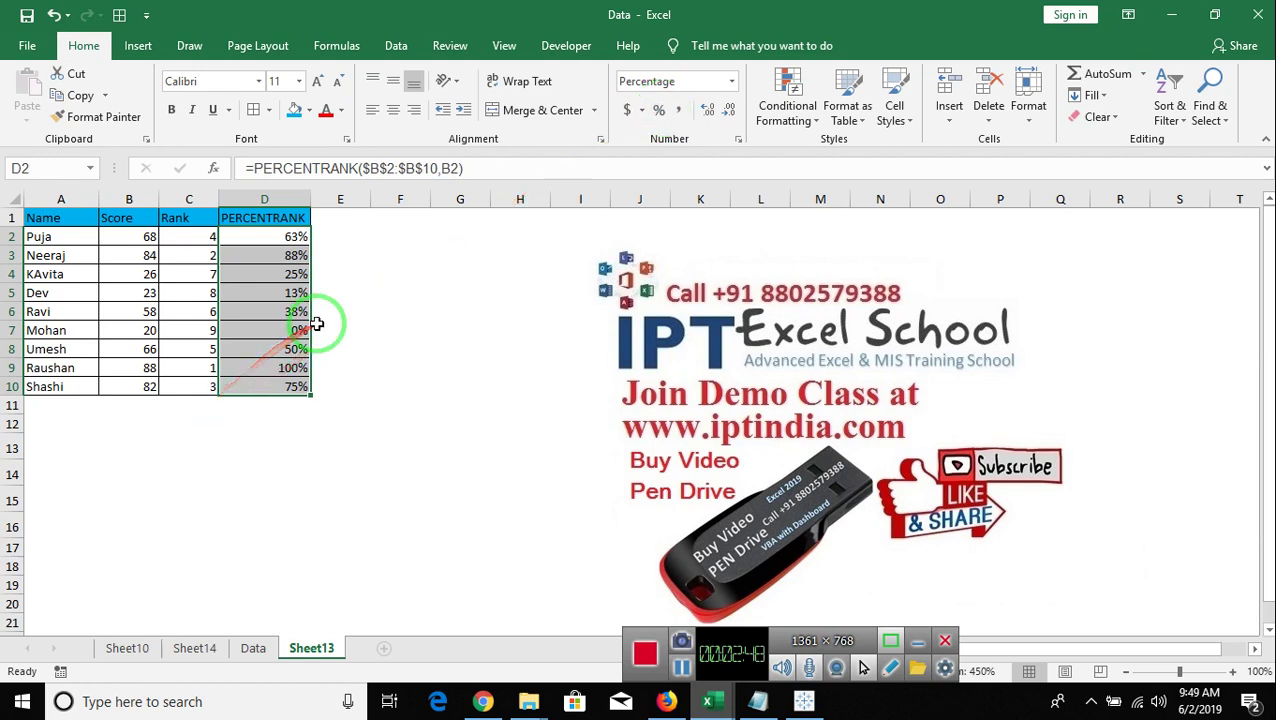
pyautogui.moveTo(150, 368); pyautogui.dragTo(265, 368)
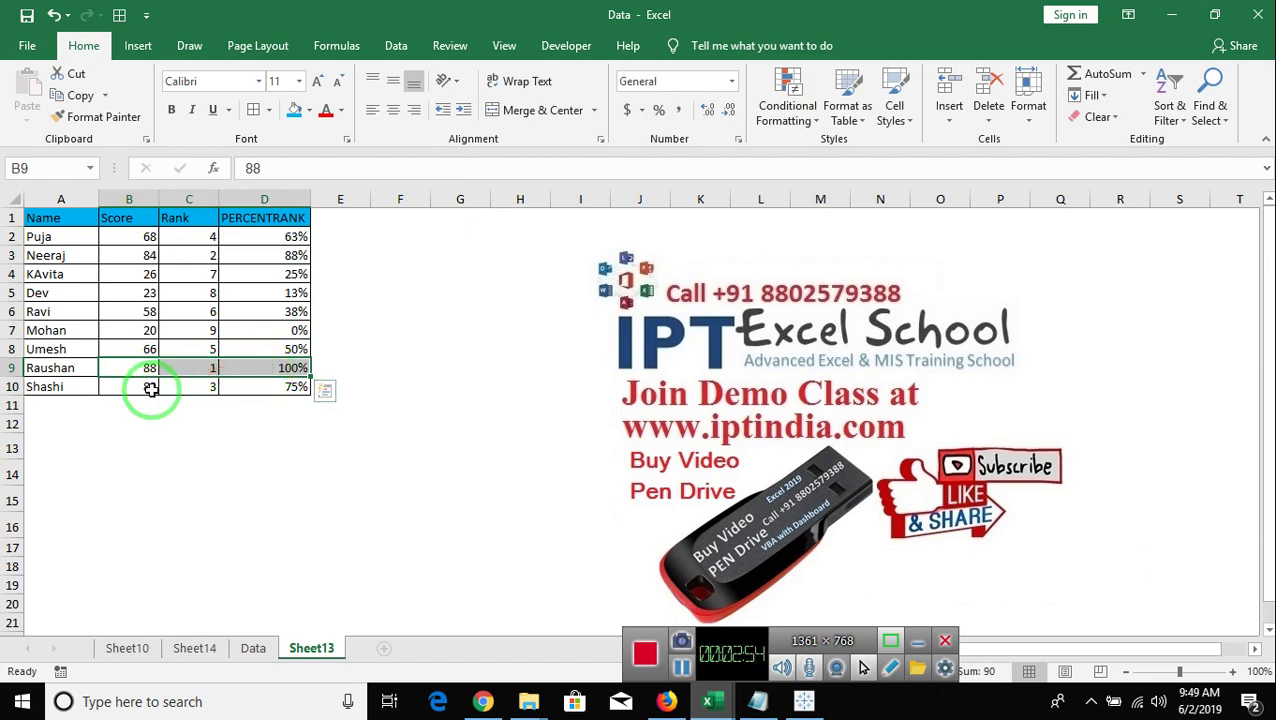
pyautogui.click(149, 239)
pyautogui.click(273, 239)
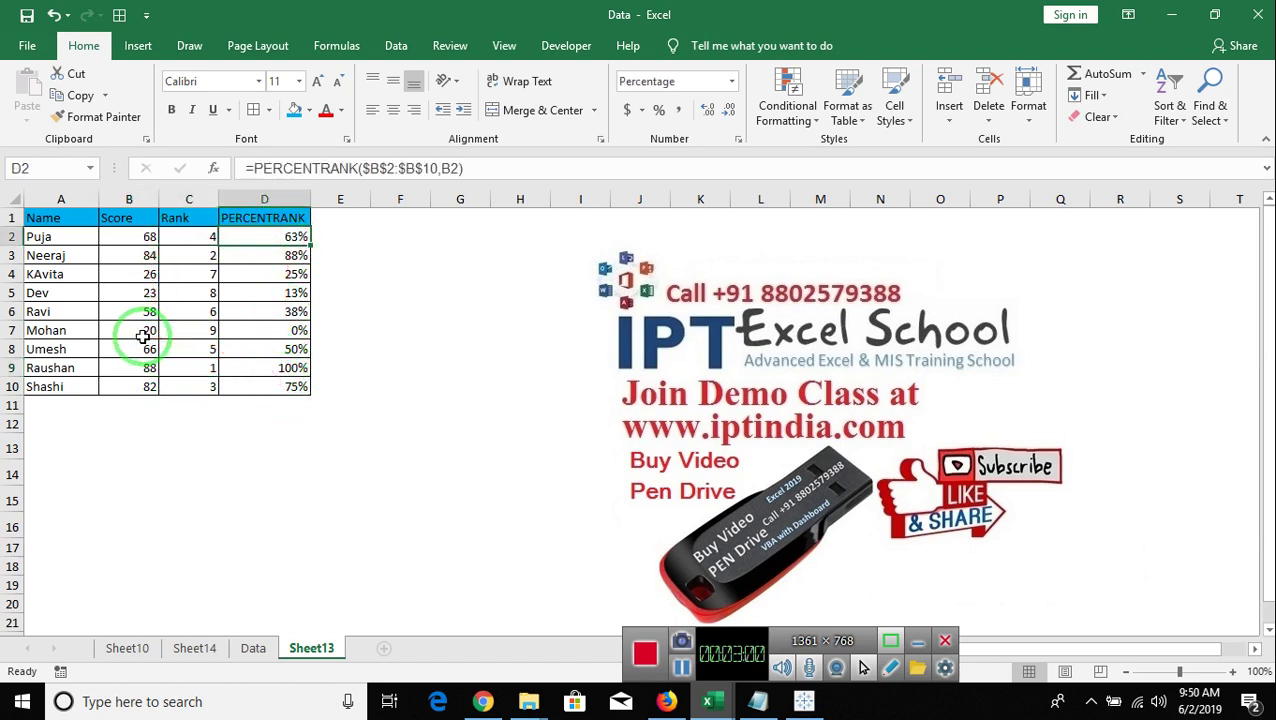
pyautogui.moveTo(140, 331); pyautogui.dragTo(275, 330)
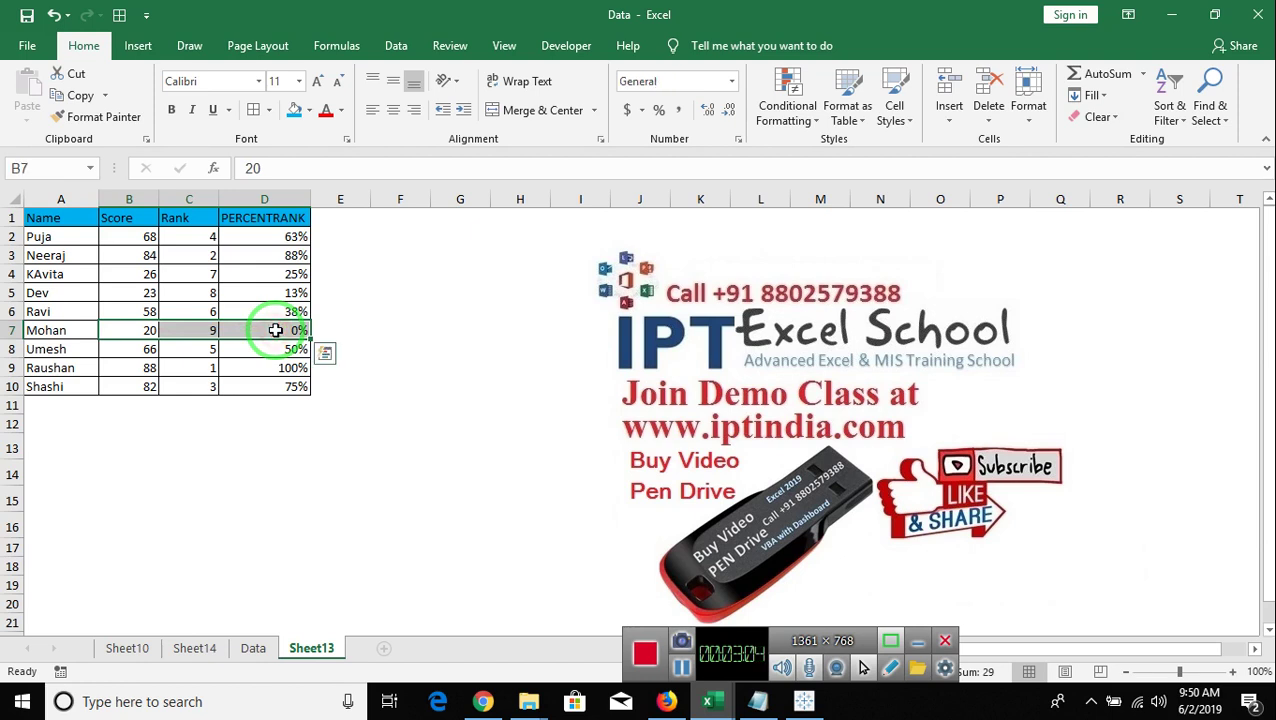
pyautogui.moveTo(290, 218); pyautogui.dragTo(291, 387)
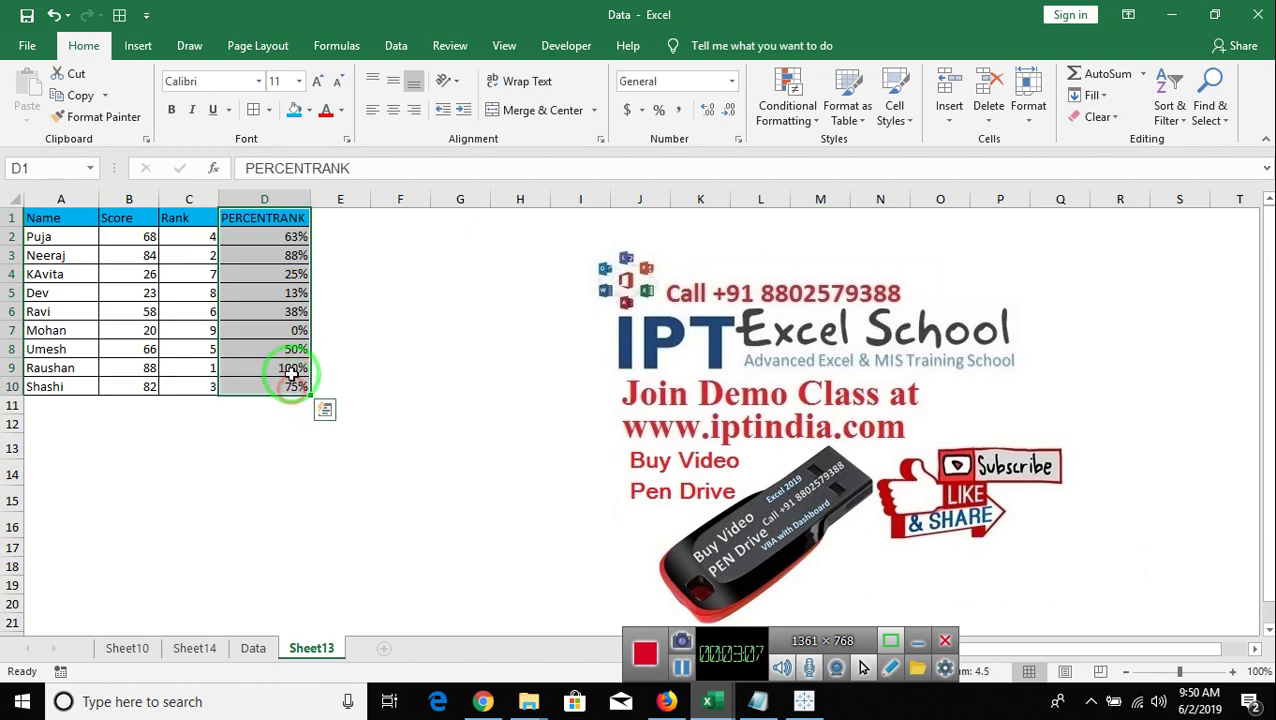
# Copy the D1 header to E1 and change it to PERCENTRANK.INC.
pyautogui.click(303, 217)
pyautogui.hotkey('ctrl', 'c')
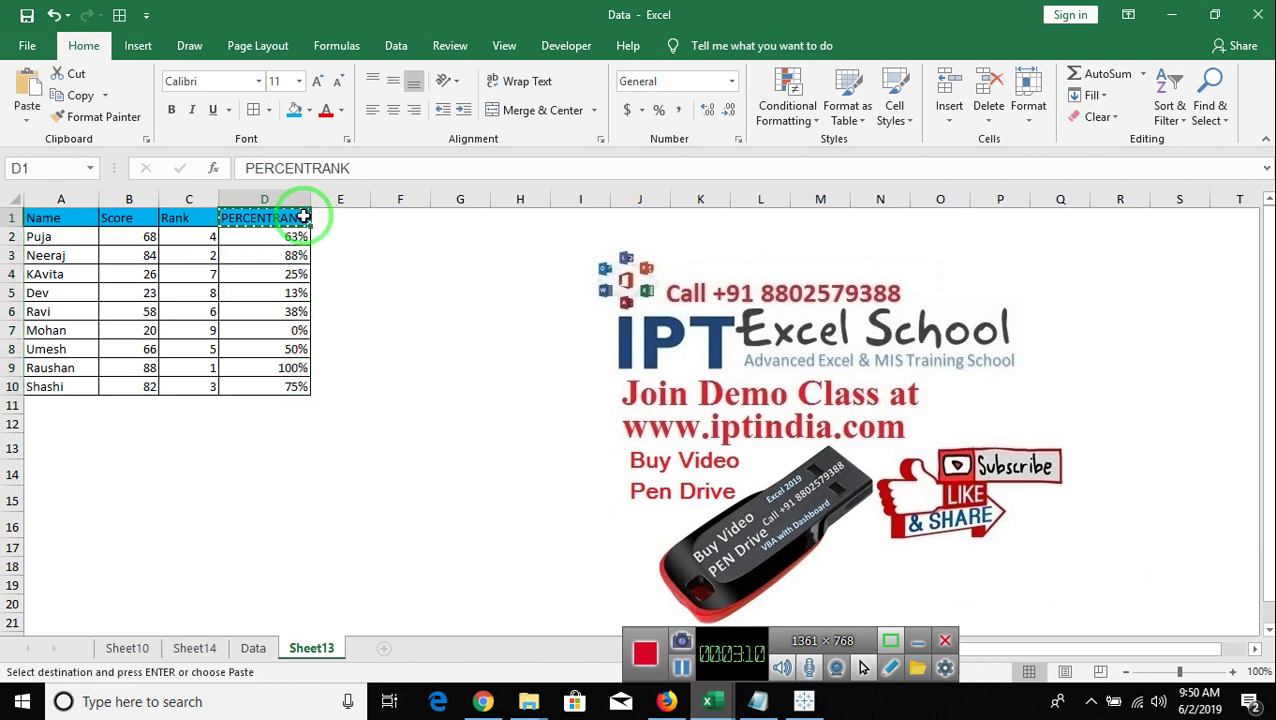
pyautogui.click(333, 217)
pyautogui.hotkey('ctrl', 'v')
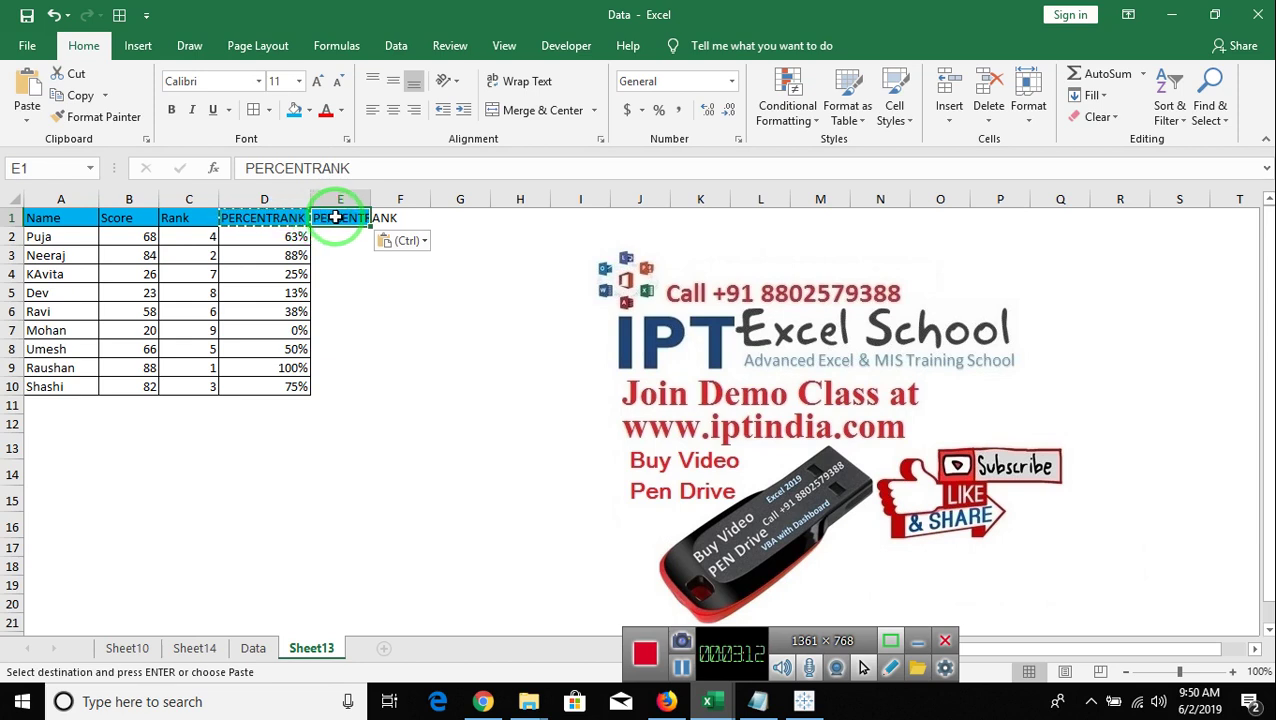
pyautogui.click(373, 172)
pyautogui.write('.')
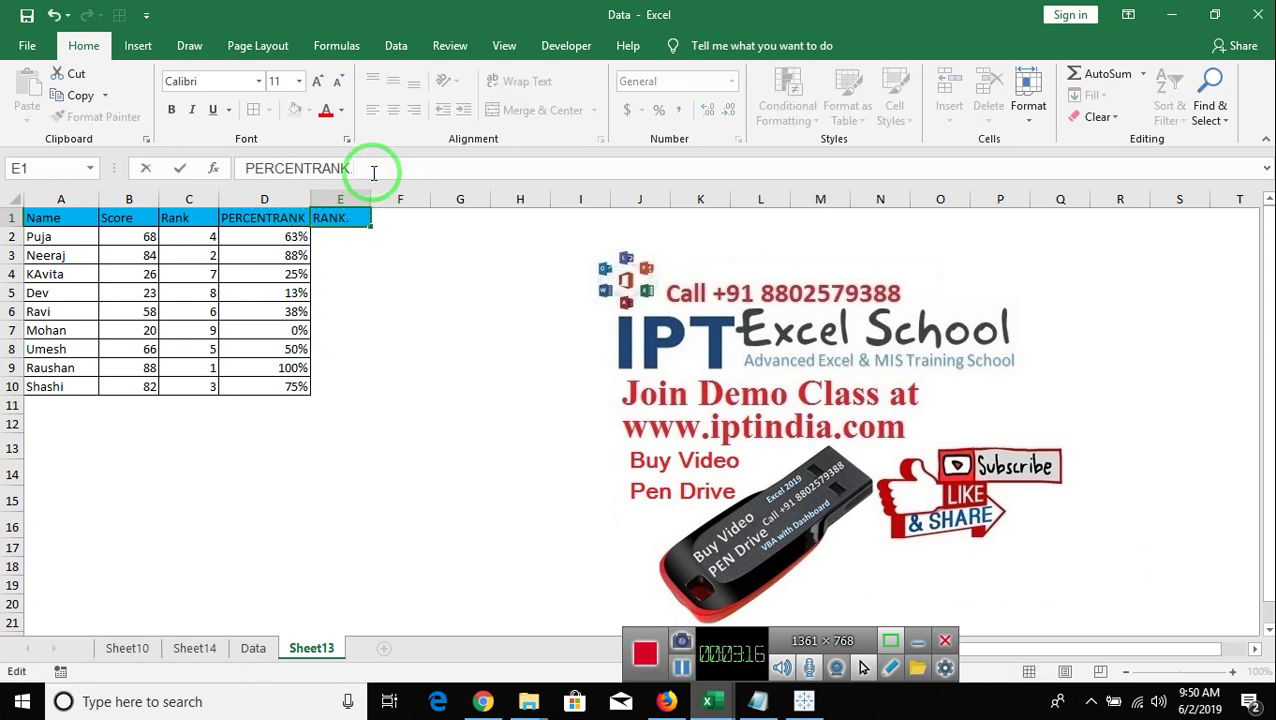
pyautogui.write('INC')
pyautogui.press('Return')
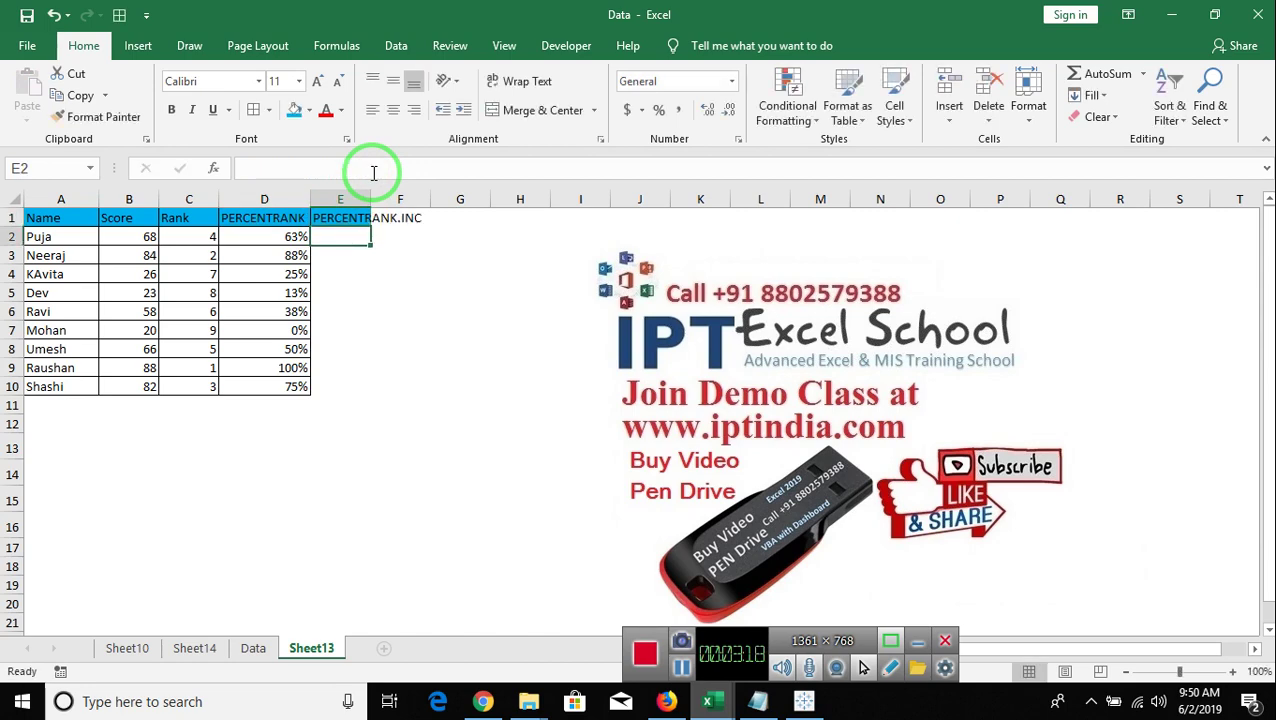
# Enter =PERCENTRANK.INC(B2:B10,B2) in E2, returning 0.625.
pyautogui.write('=pa')
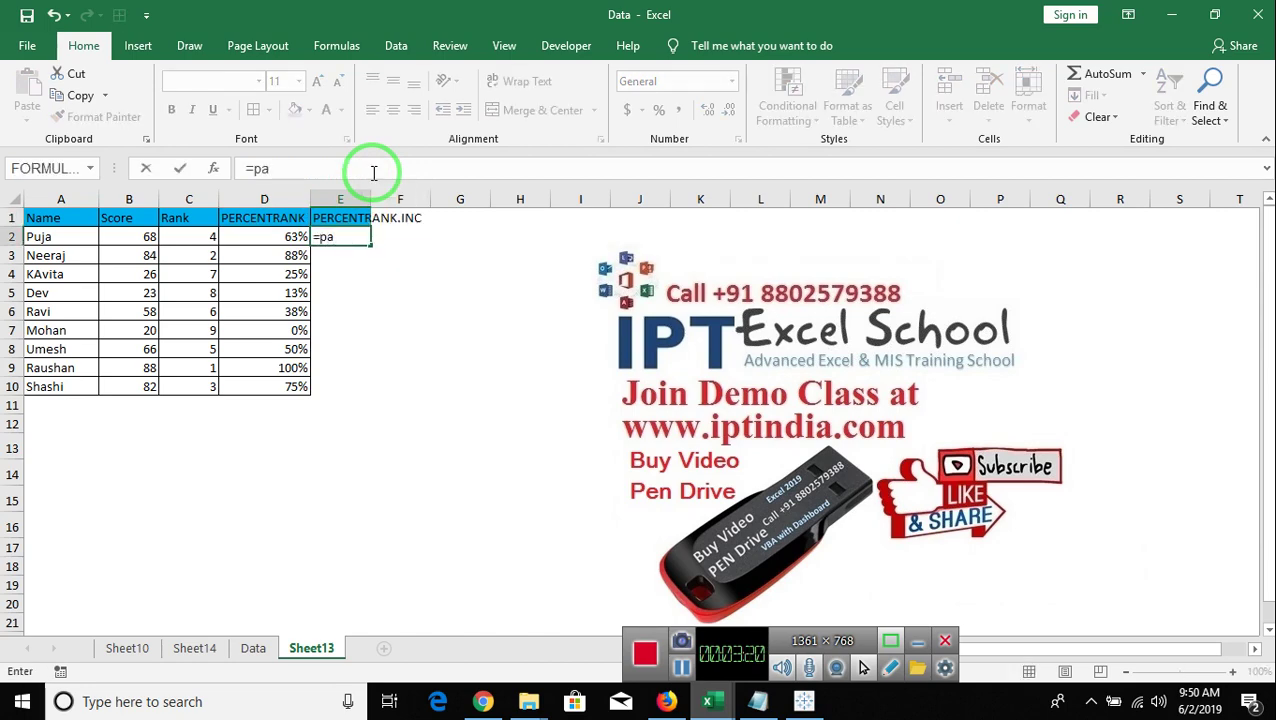
pyautogui.press('BackSpace')
pyautogui.write('e')
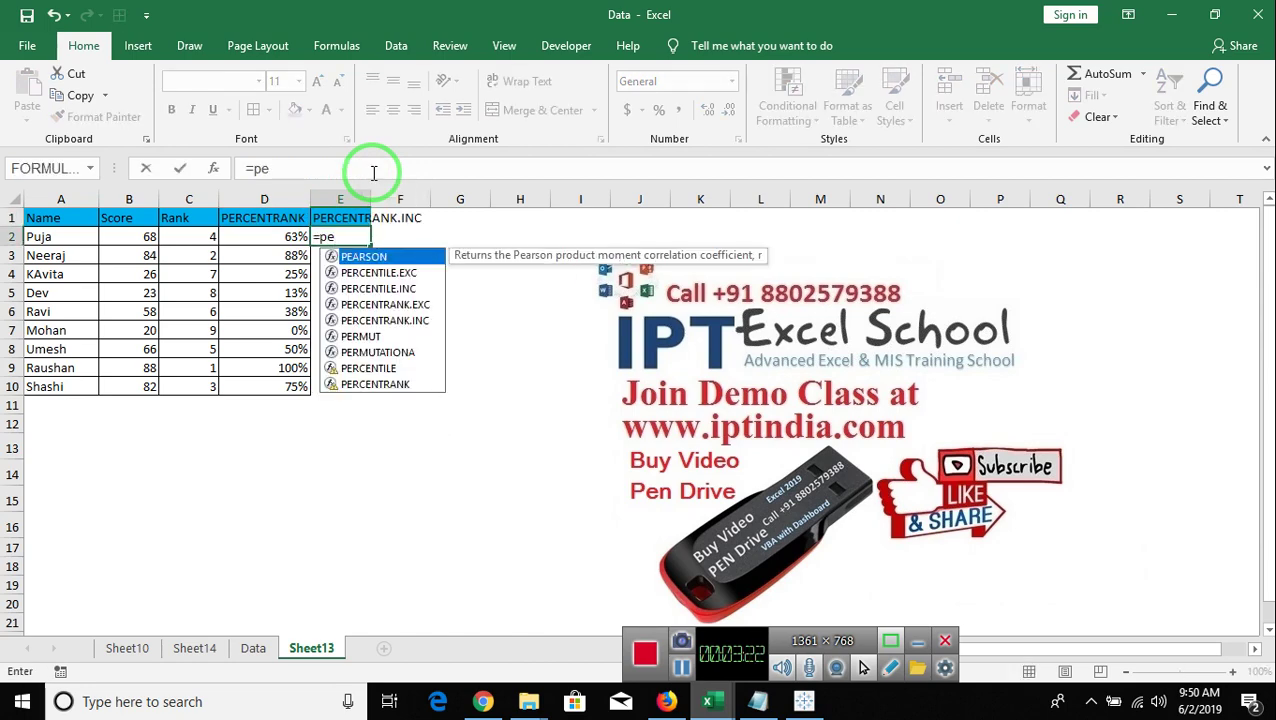
pyautogui.write('r')
pyautogui.press('Down')
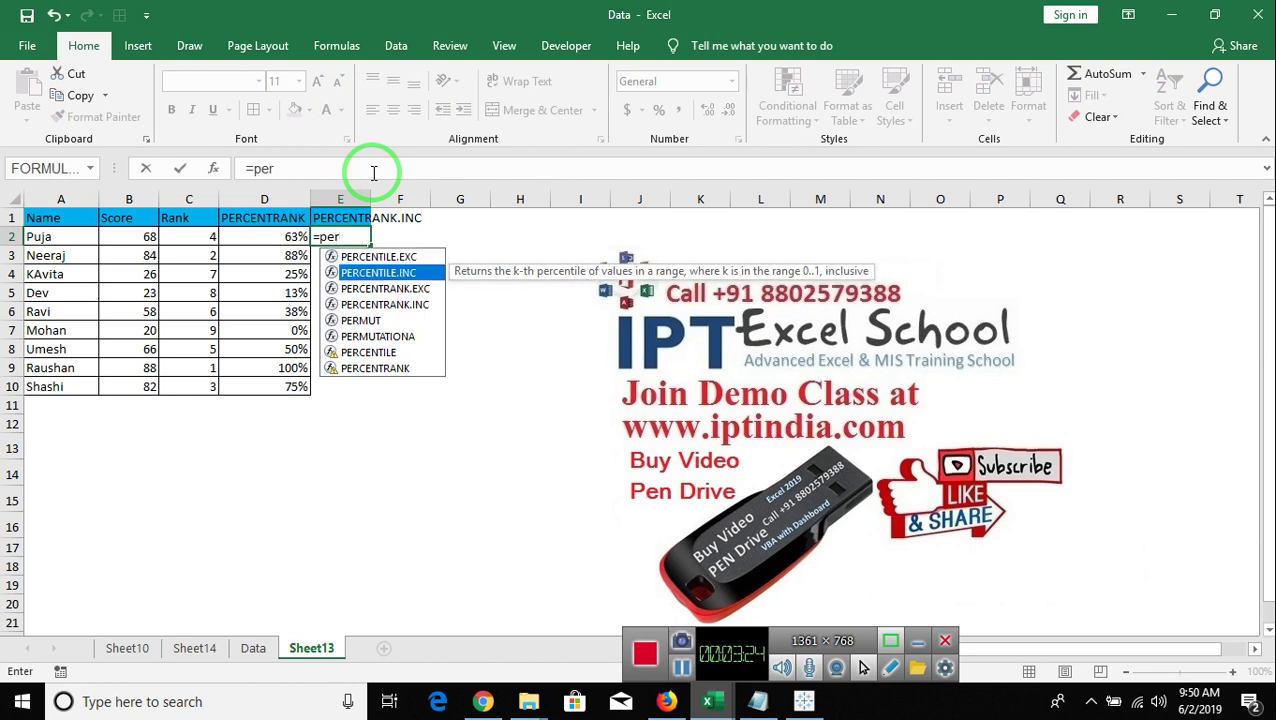
pyautogui.press('Down')
pyautogui.press('Down')
pyautogui.press('Tab')
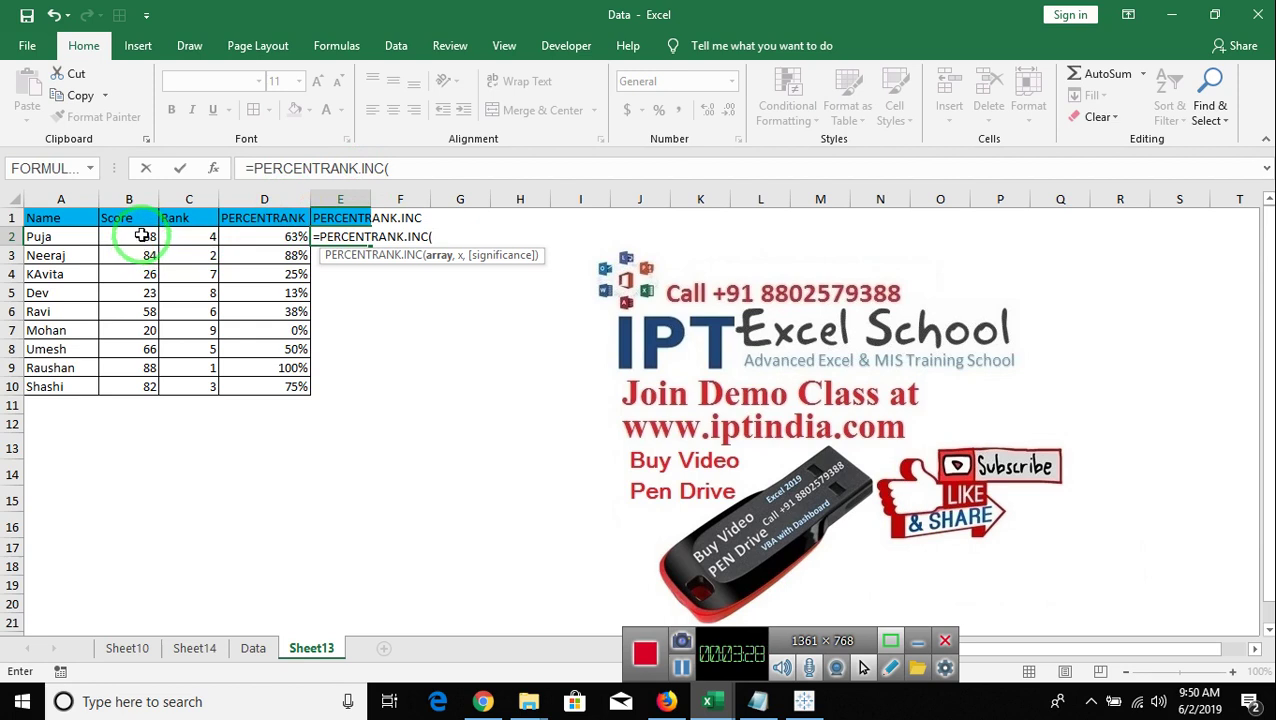
pyautogui.moveTo(142, 235); pyautogui.dragTo(150, 385)
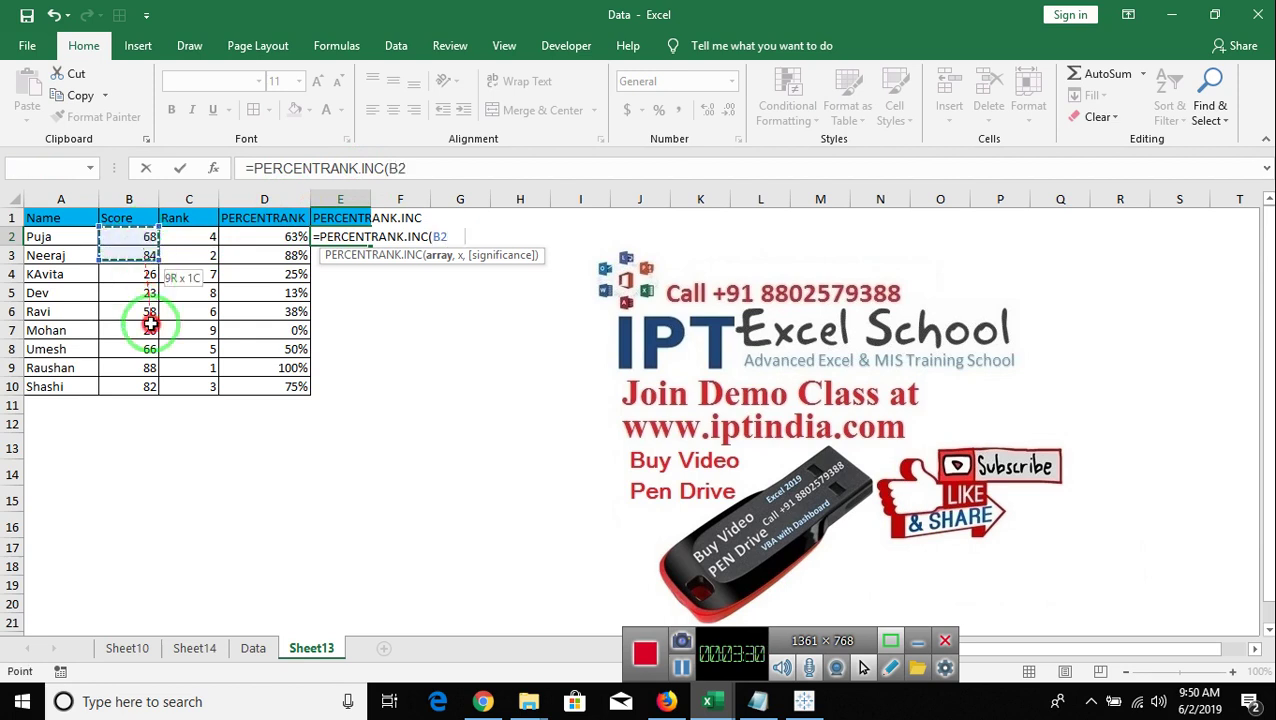
pyautogui.write(':B10,')
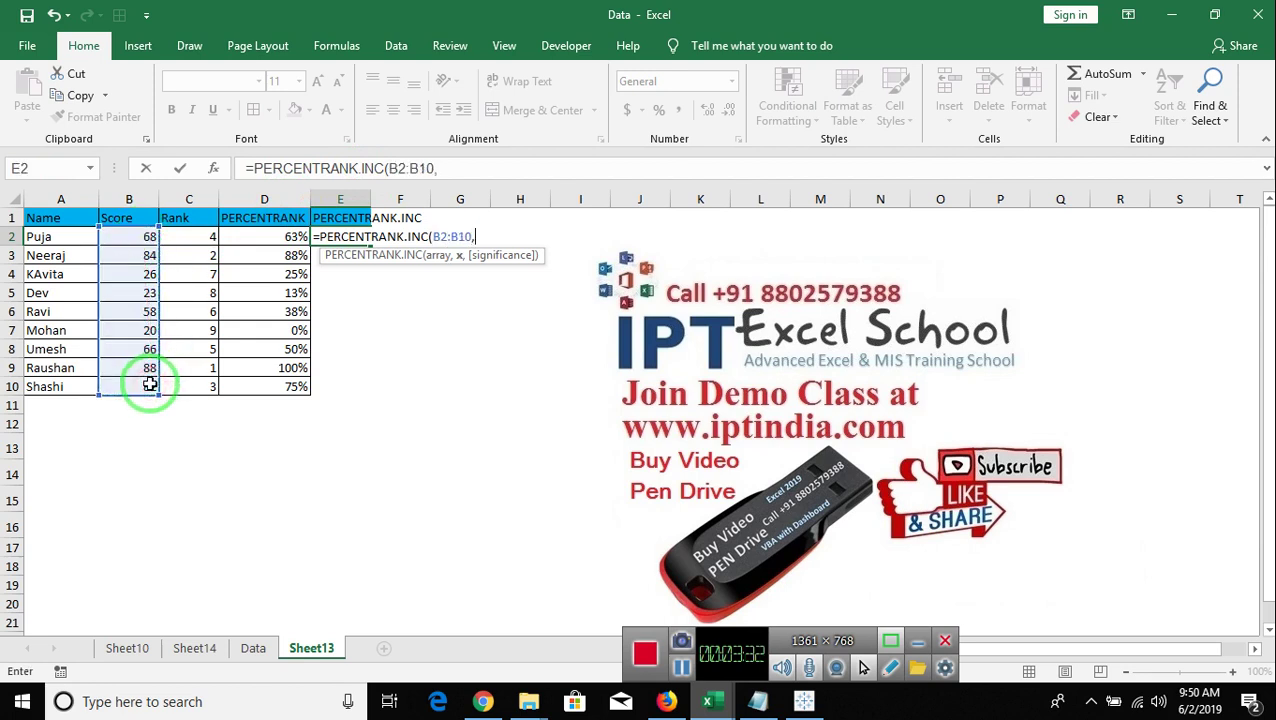
pyautogui.click(146, 235)
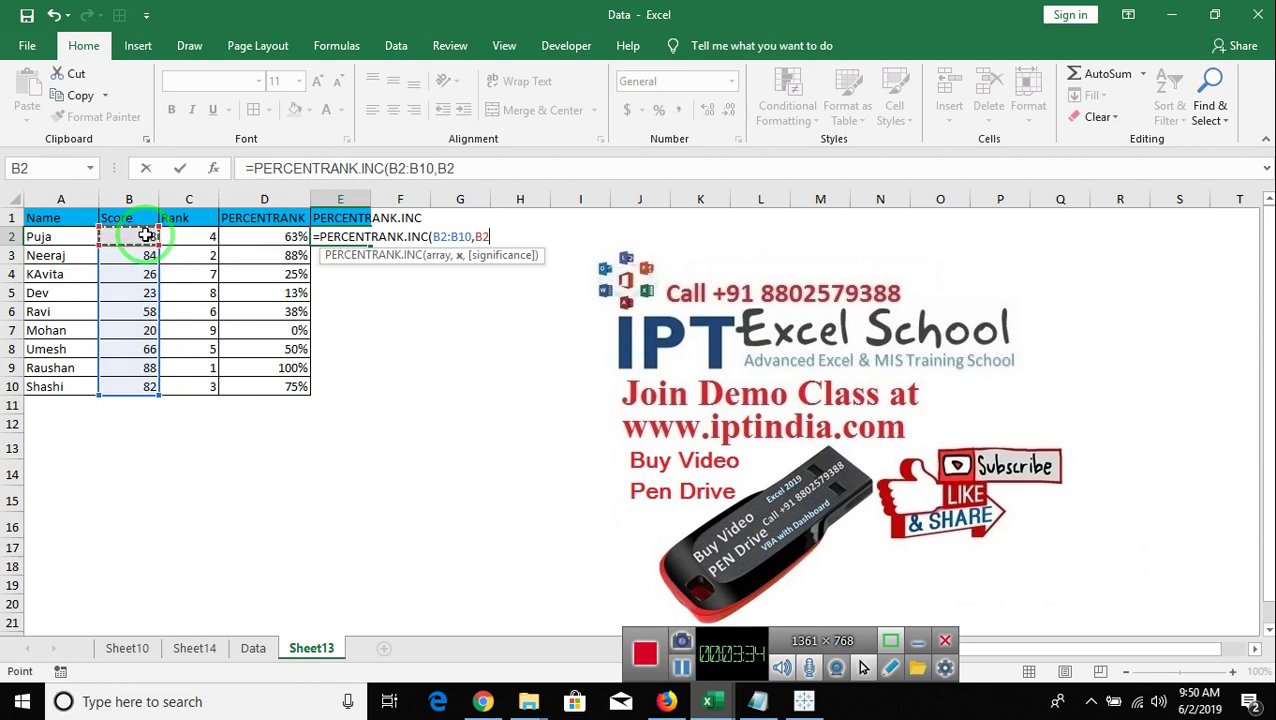
pyautogui.write(')')
pyautogui.press('Return')
pyautogui.press('Up')
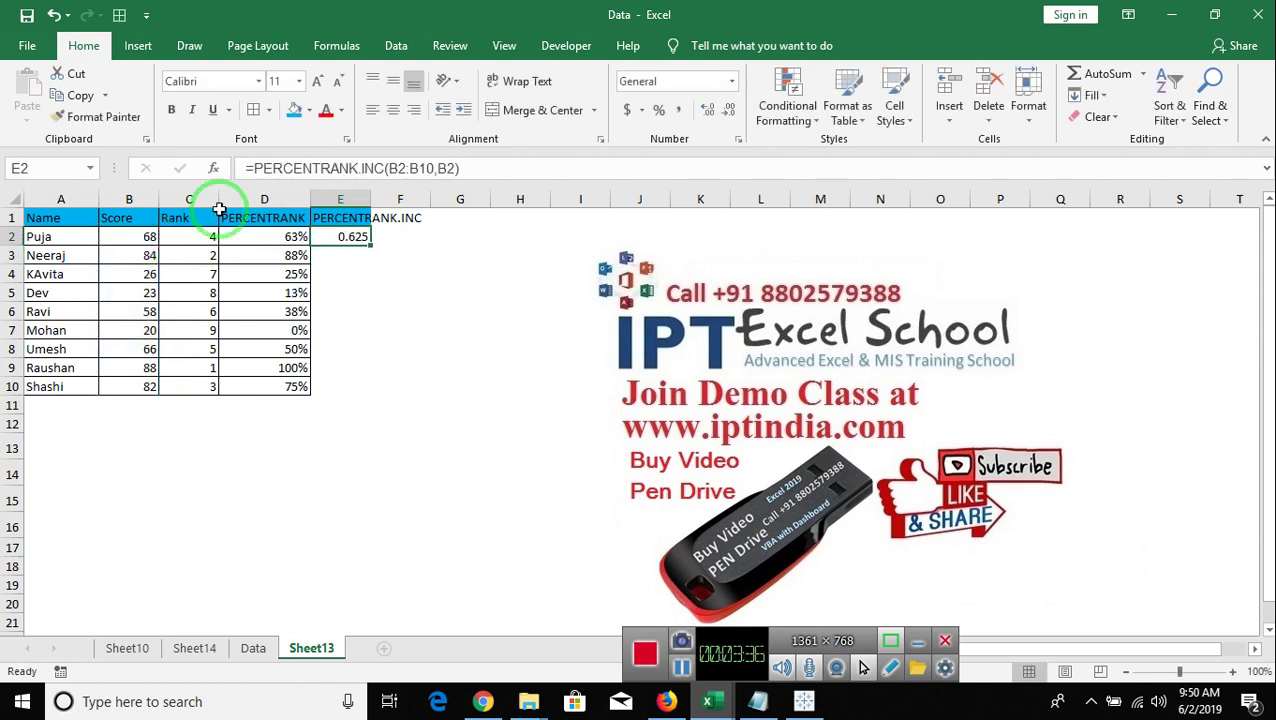
# Lock E2's range as $B$2:$B$10, fill down to E10 as percentages, then edit E1.
pyautogui.click(401, 168)
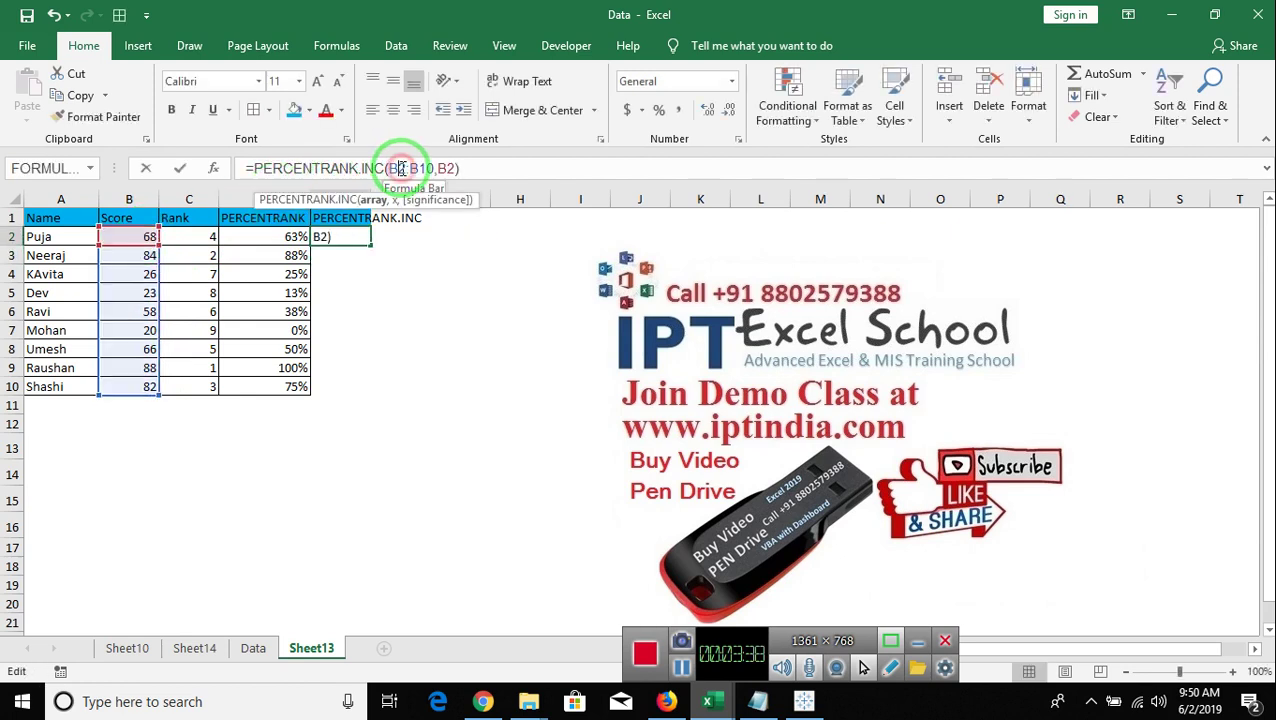
pyautogui.press('F4')
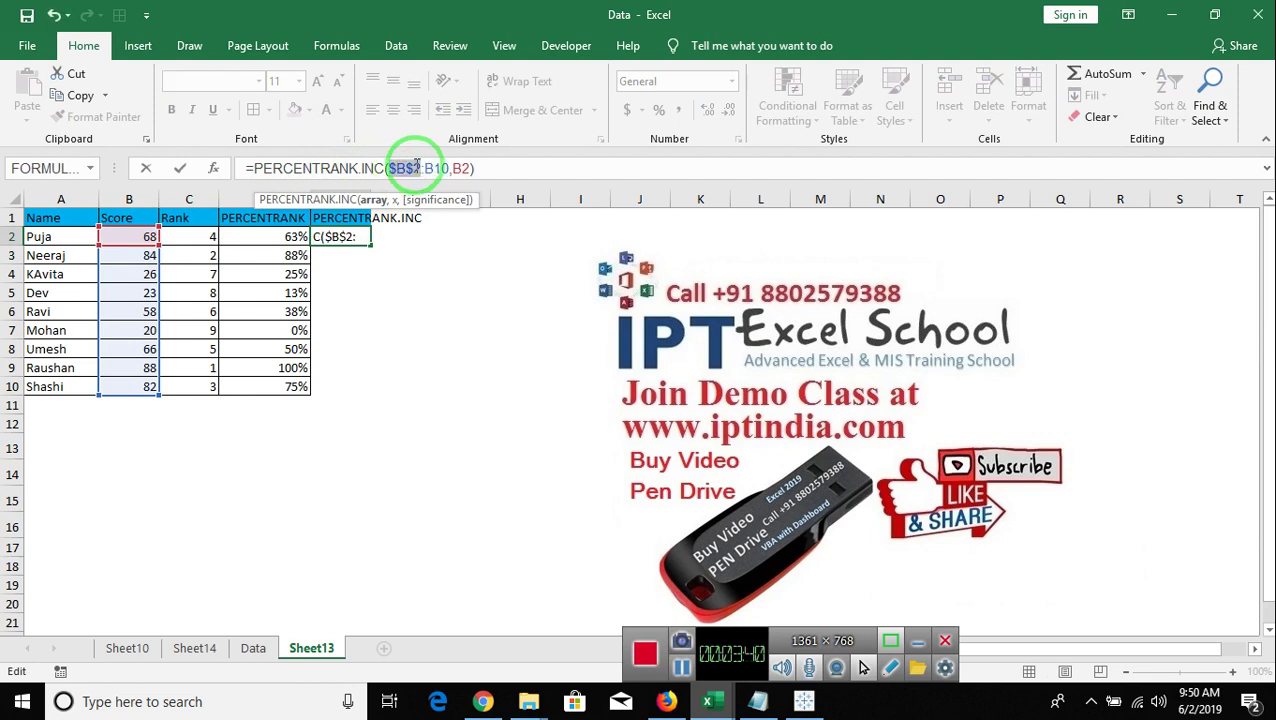
pyautogui.click(440, 168)
pyautogui.press('F4')
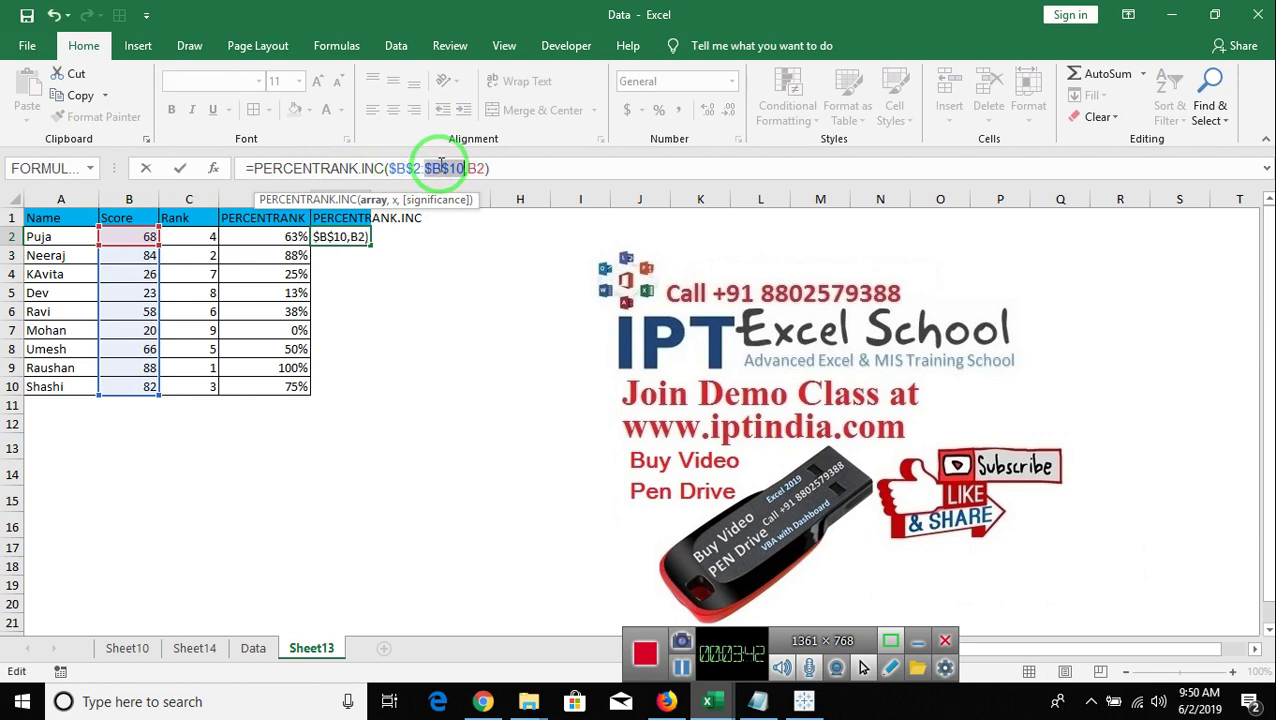
pyautogui.press('Return')
pyautogui.press('Up')
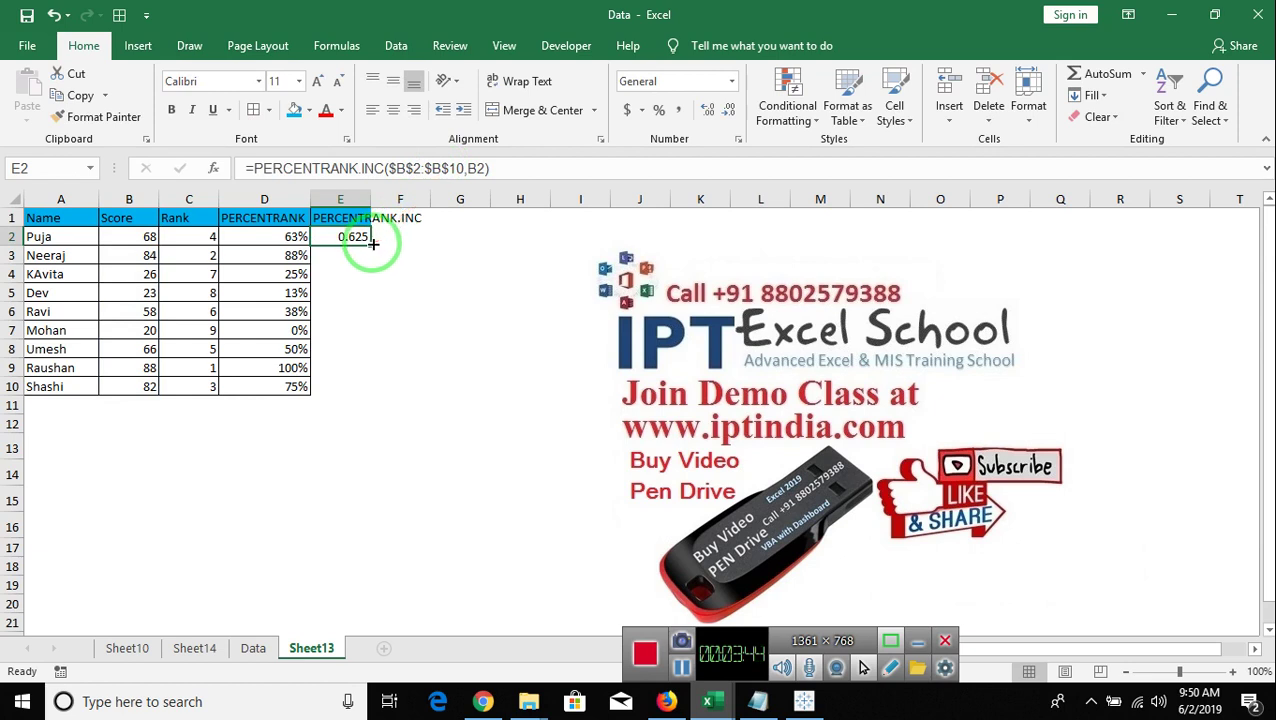
pyautogui.doubleClick(370, 245)
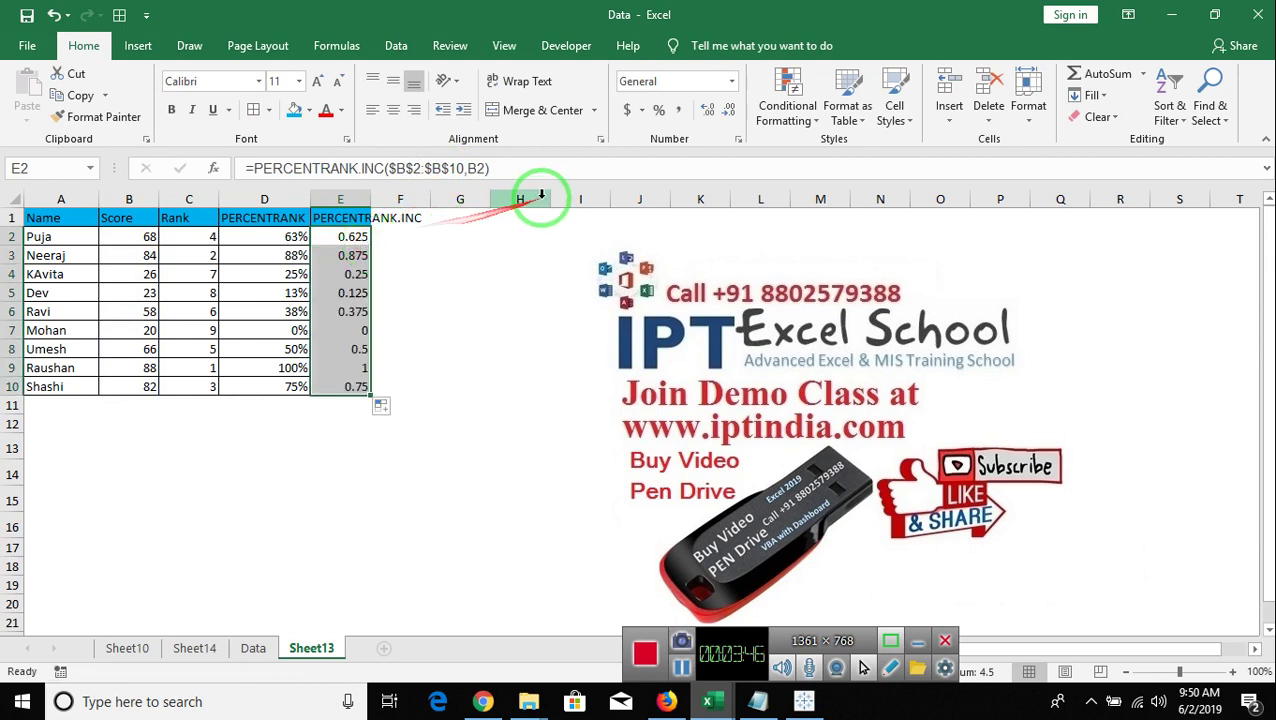
pyautogui.click(657, 110)
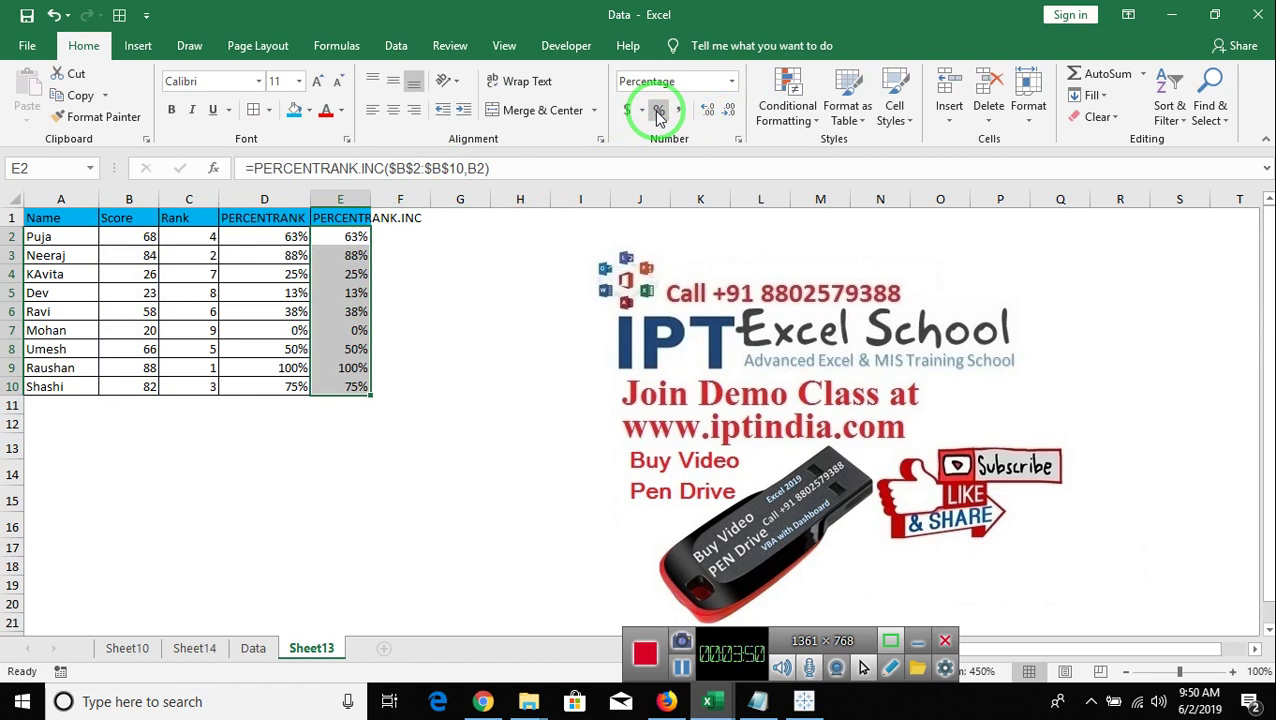
pyautogui.click(360, 217)
pyautogui.click(401, 172)
# Rename the E1 header to PERCENTRANK.Exc.
pyautogui.press('BackSpace')
pyautogui.press('BackSpace')
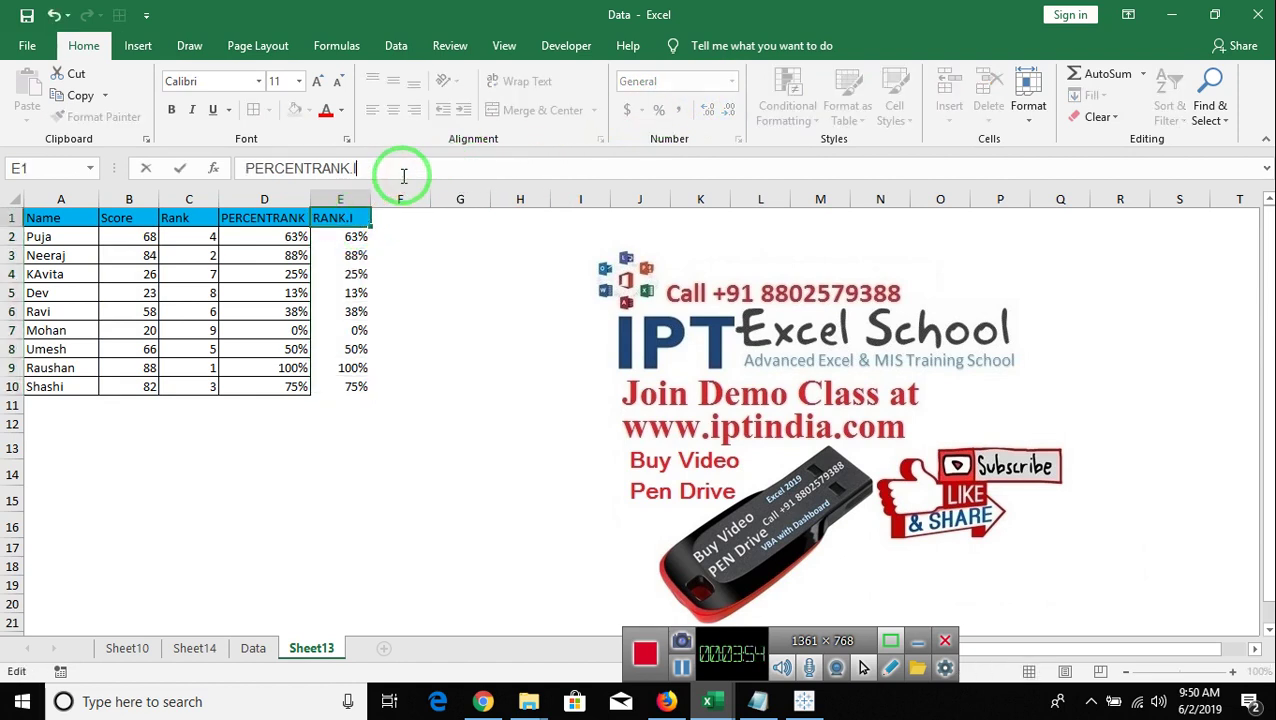
pyautogui.write('Exc')
pyautogui.press('Return')
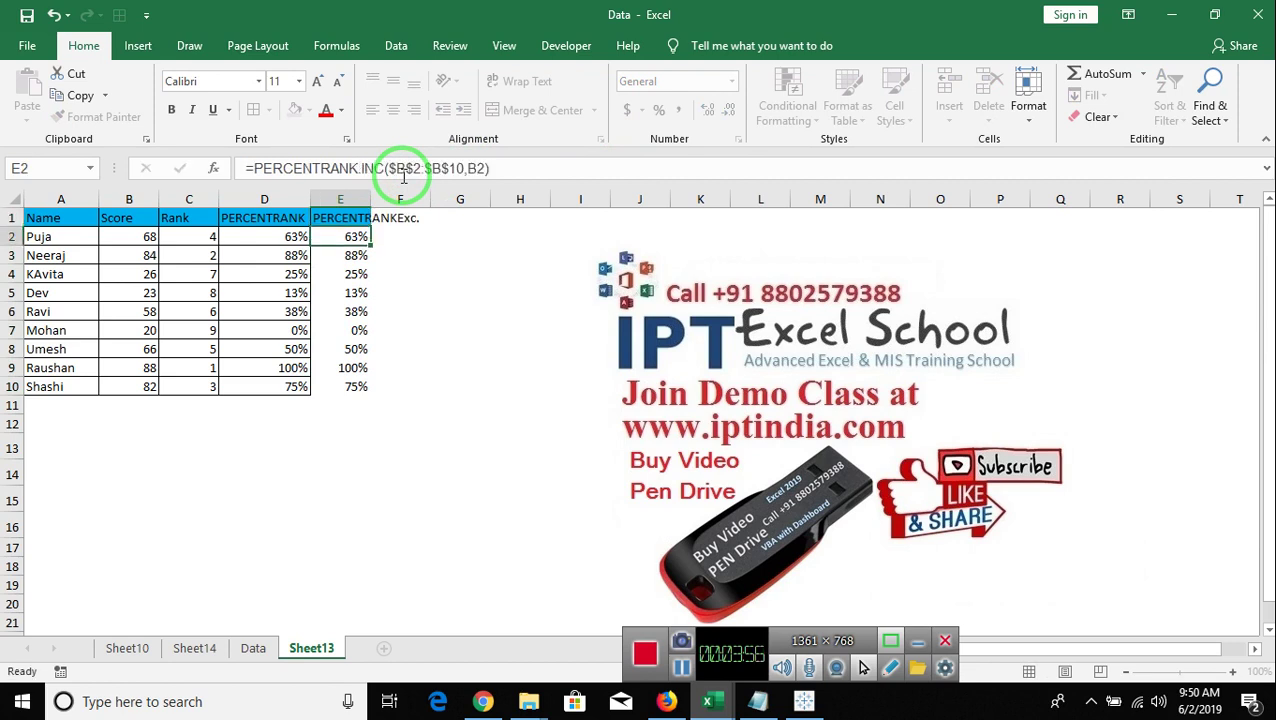
# Change E2's function to PERCENTRANK.EXC and fill it down to E10.
pyautogui.click(385, 170)
pyautogui.press('BackSpace')
pyautogui.press('BackSpace')
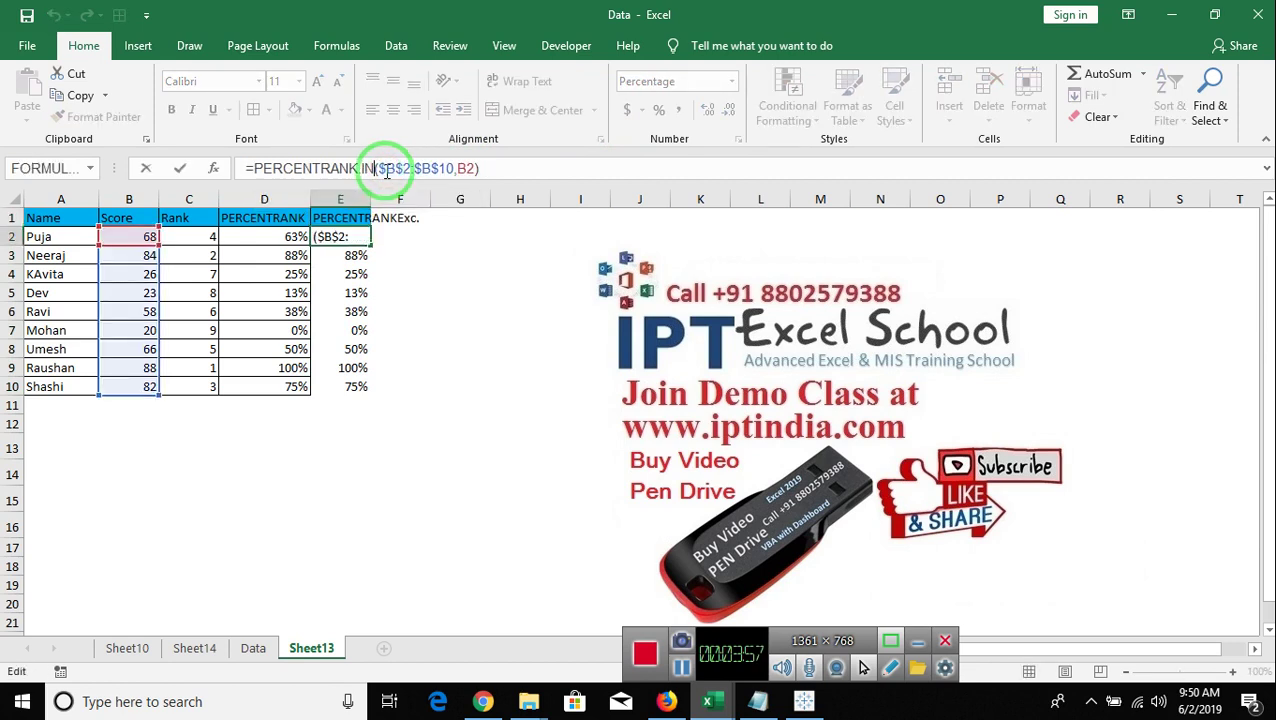
pyautogui.press('BackSpace')
pyautogui.press('BackSpace')
pyautogui.write('.')
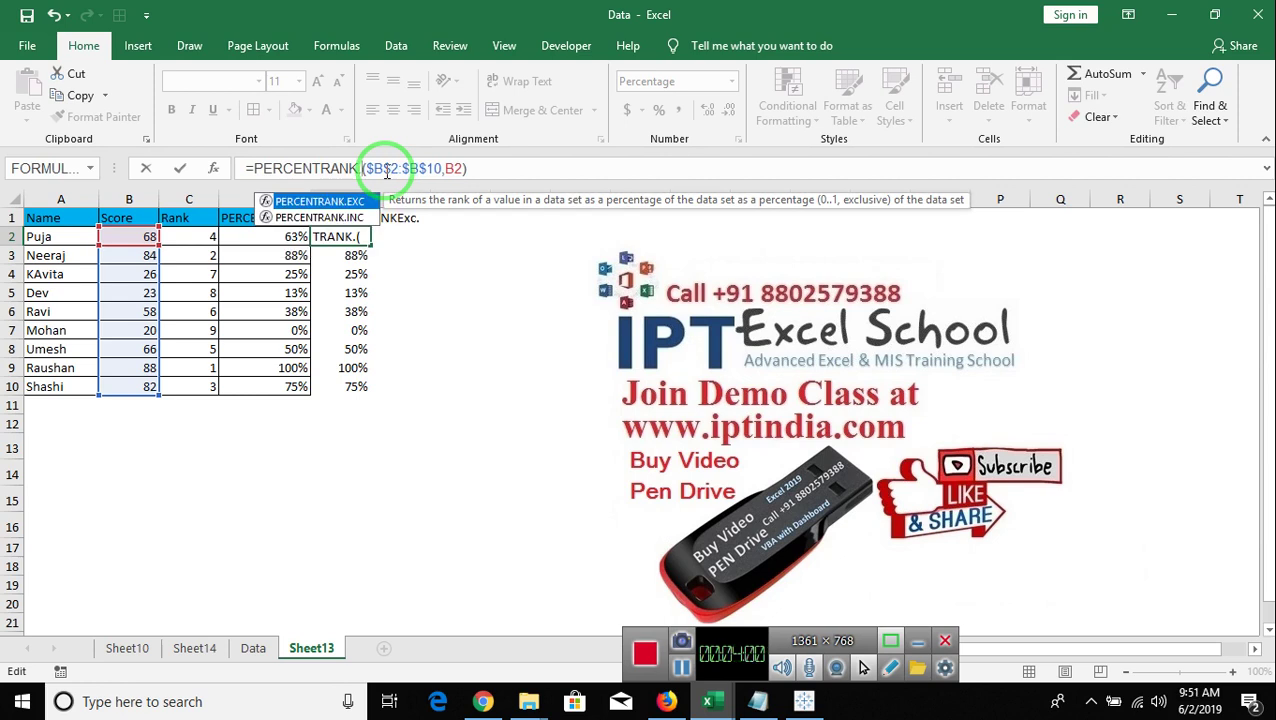
pyautogui.write('EXC')
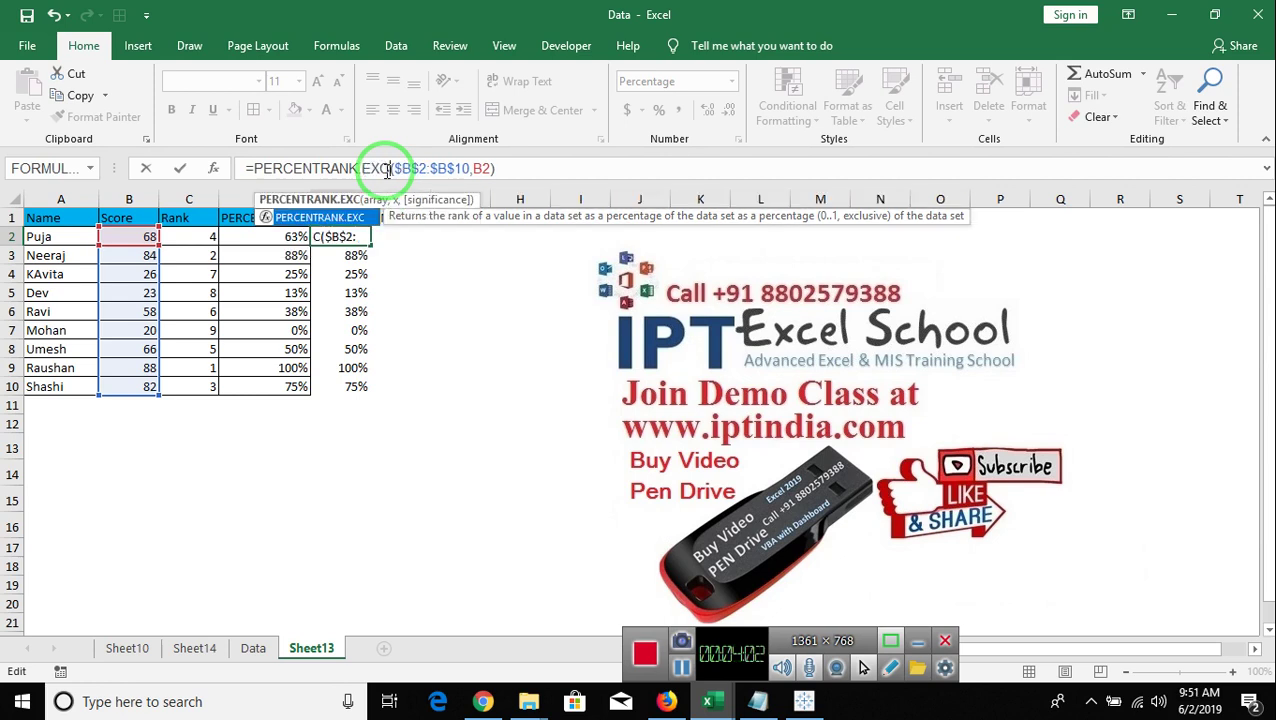
pyautogui.press('Return')
pyautogui.press('Up')
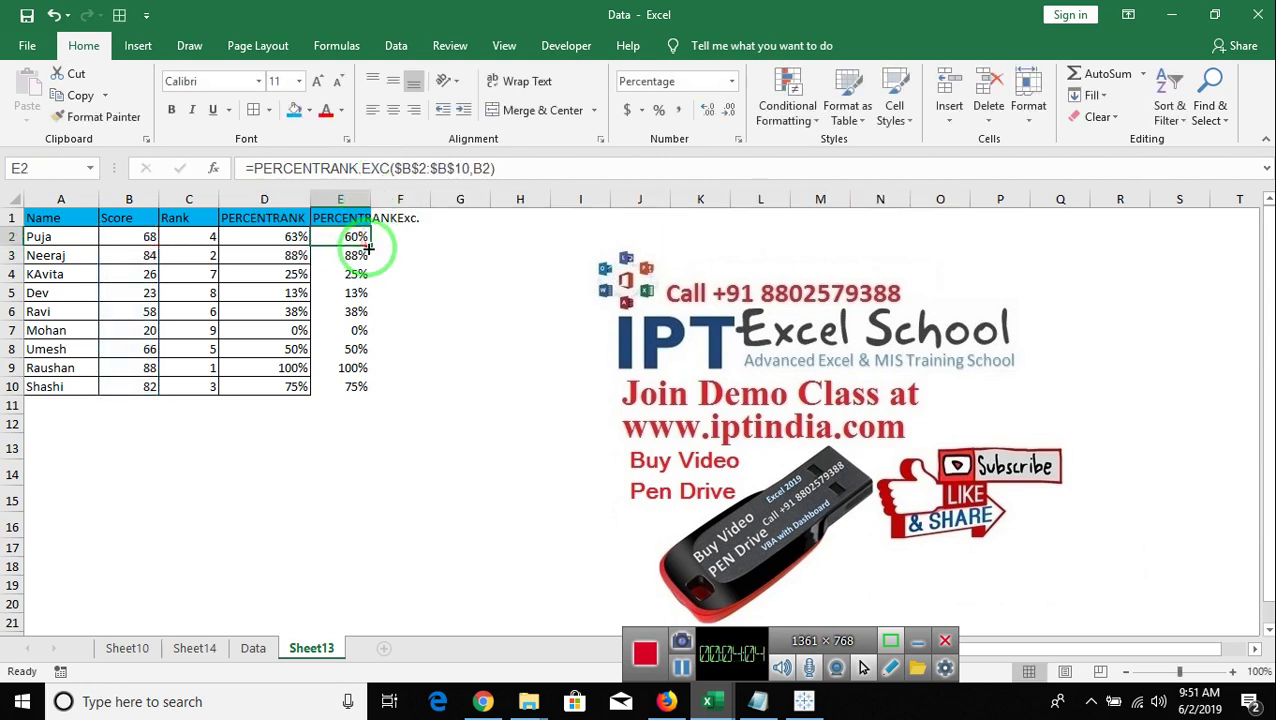
pyautogui.doubleClick(369, 247)
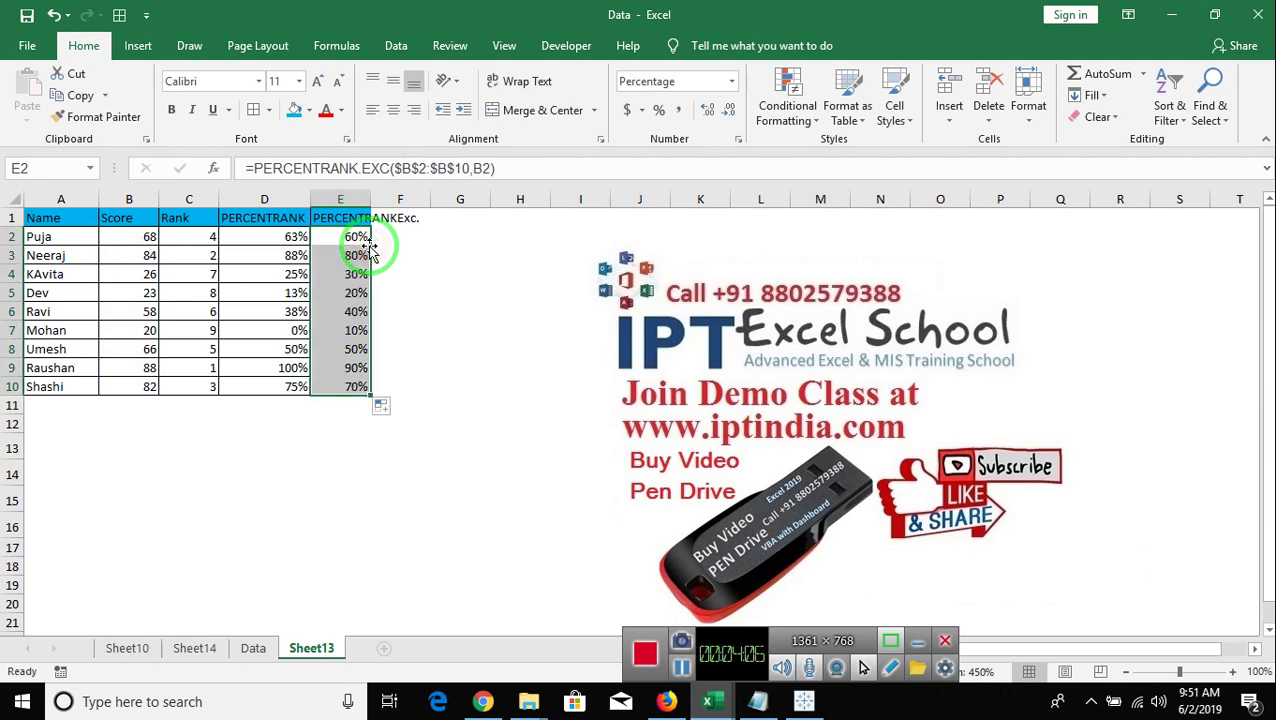
# Compare percentile results for rows 7 and 9 and select the column E results.
pyautogui.click(260, 330)
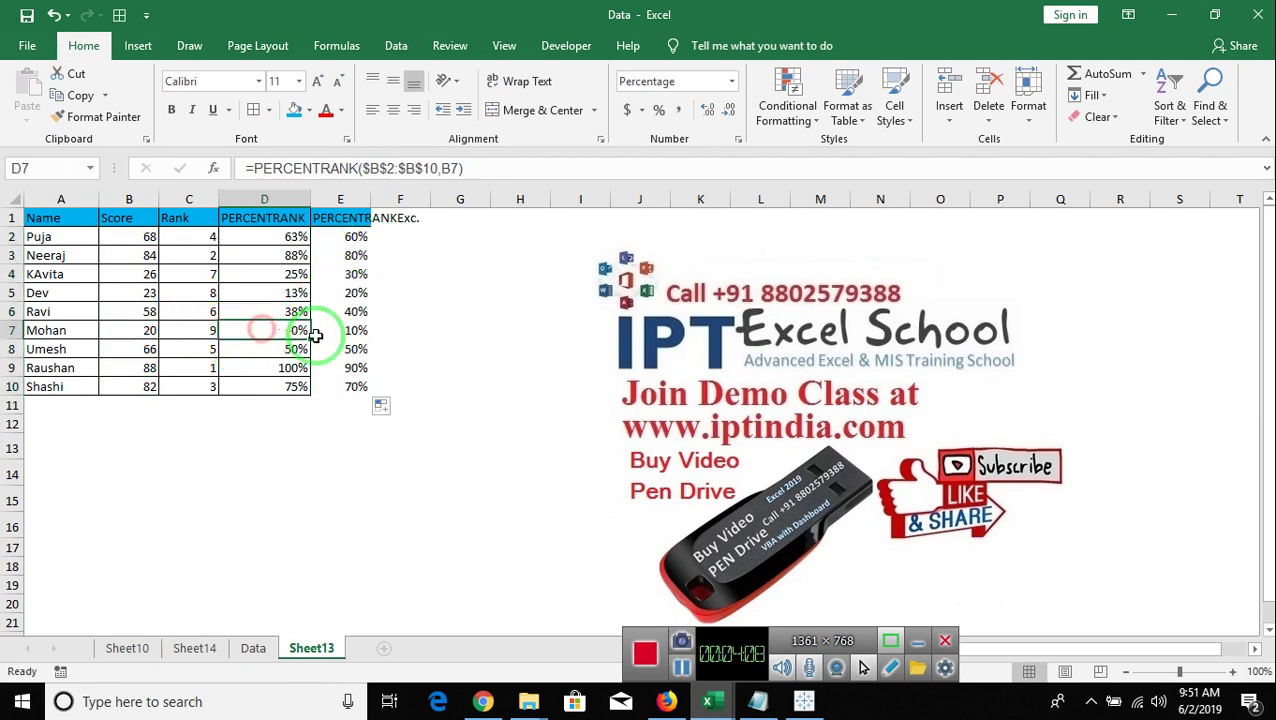
pyautogui.click(325, 335)
pyautogui.click(268, 372)
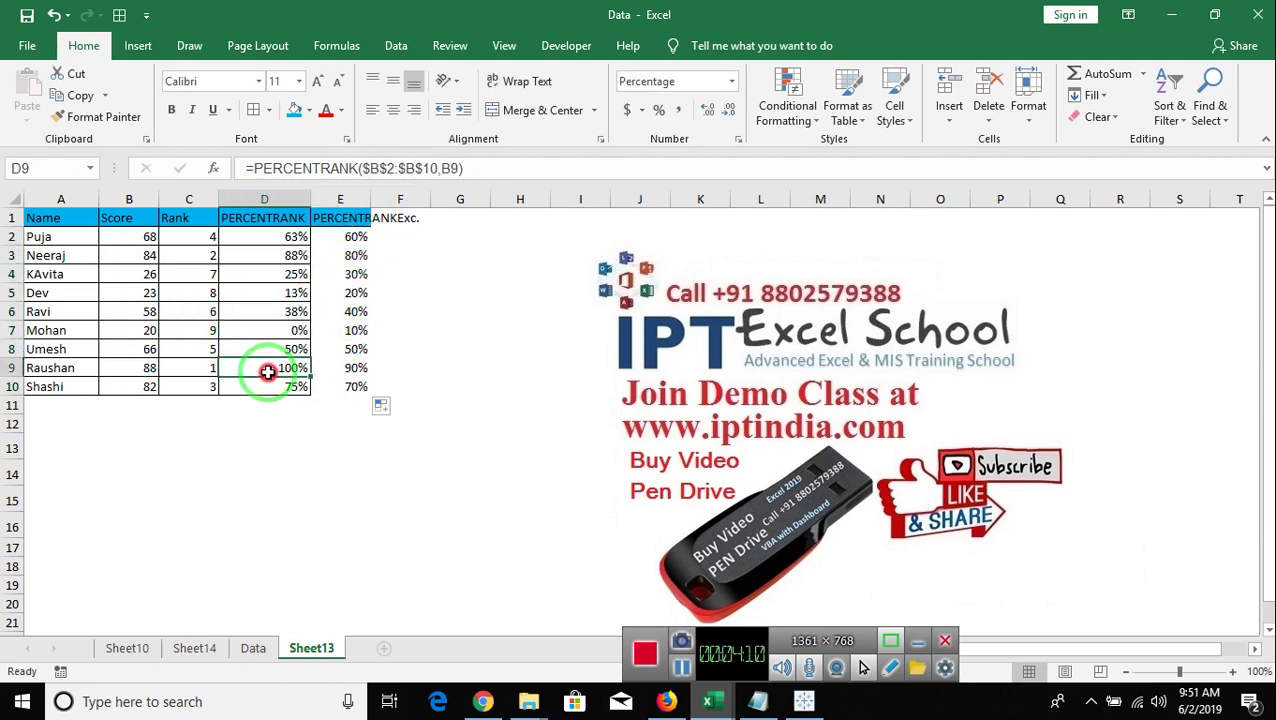
pyautogui.moveTo(268, 372); pyautogui.dragTo(334, 370)
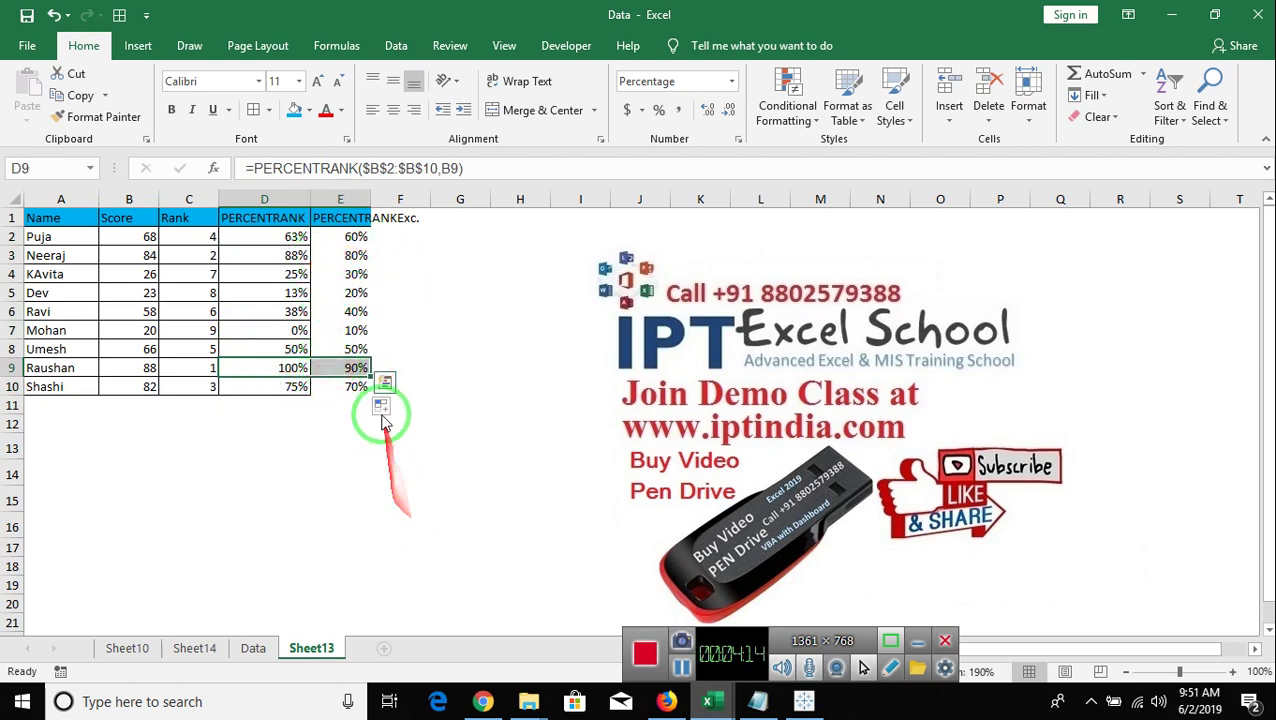
pyautogui.moveTo(352, 386); pyautogui.dragTo(350, 237)
# Preview the PERCENTILE functions with =per in F2, then cancel the formula.
pyautogui.click(395, 240)
pyautogui.write('=p')
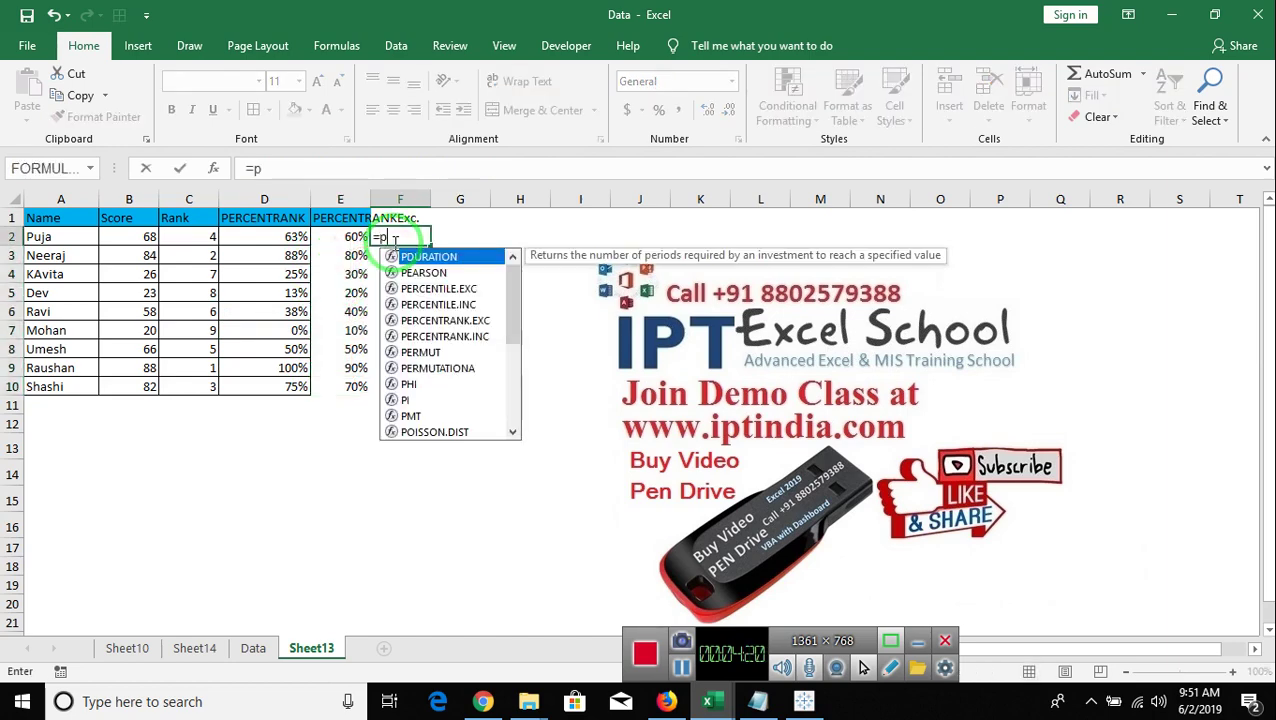
pyautogui.write('er')
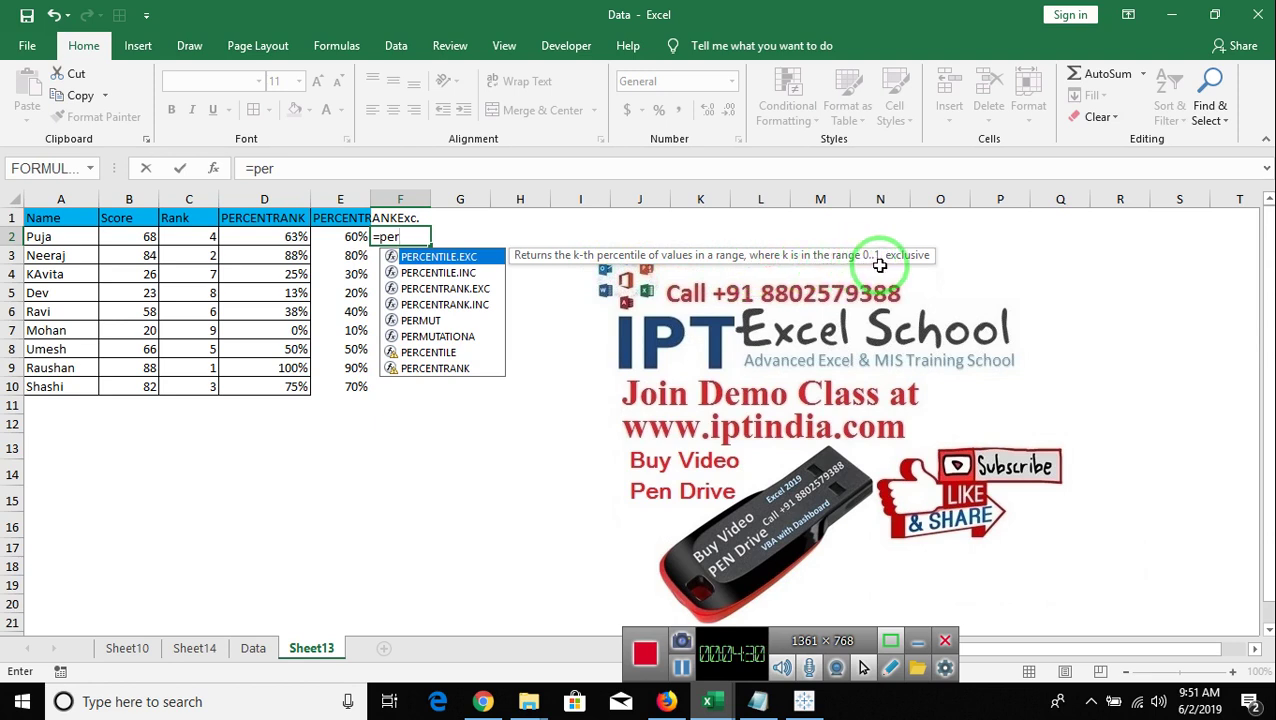
pyautogui.press('Down')
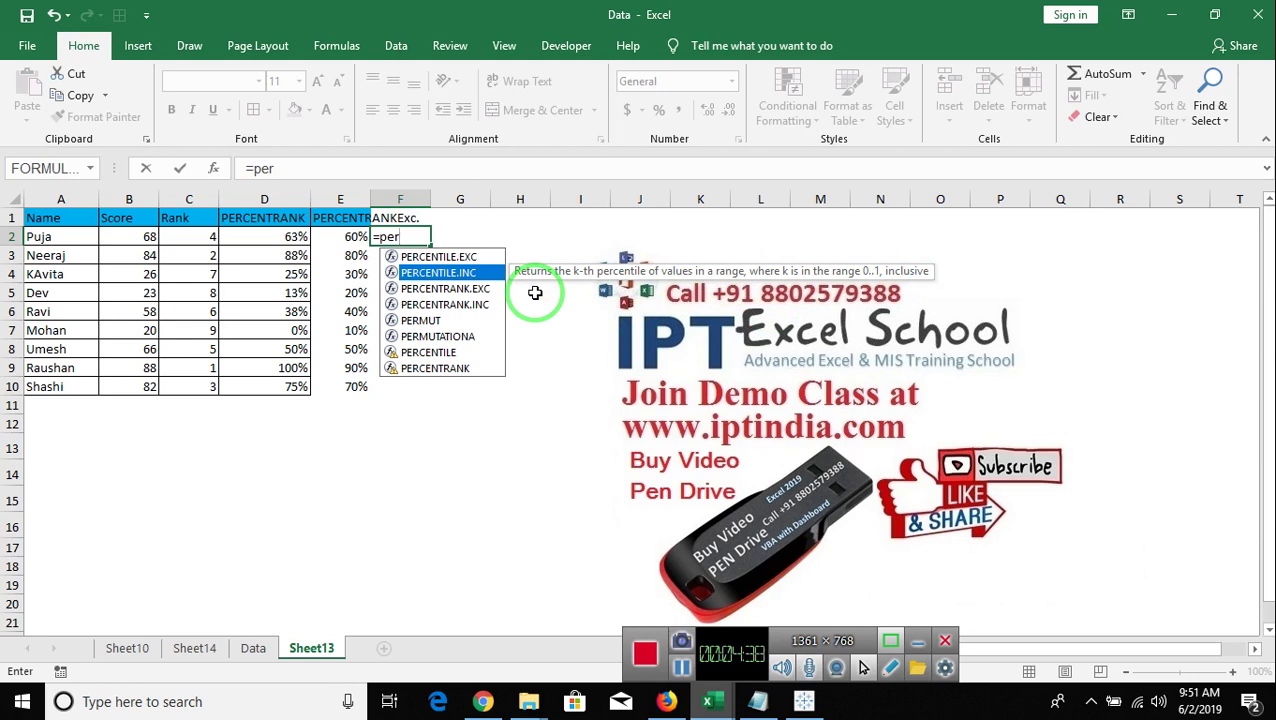
pyautogui.press('Escape')
pyautogui.press('Escape')
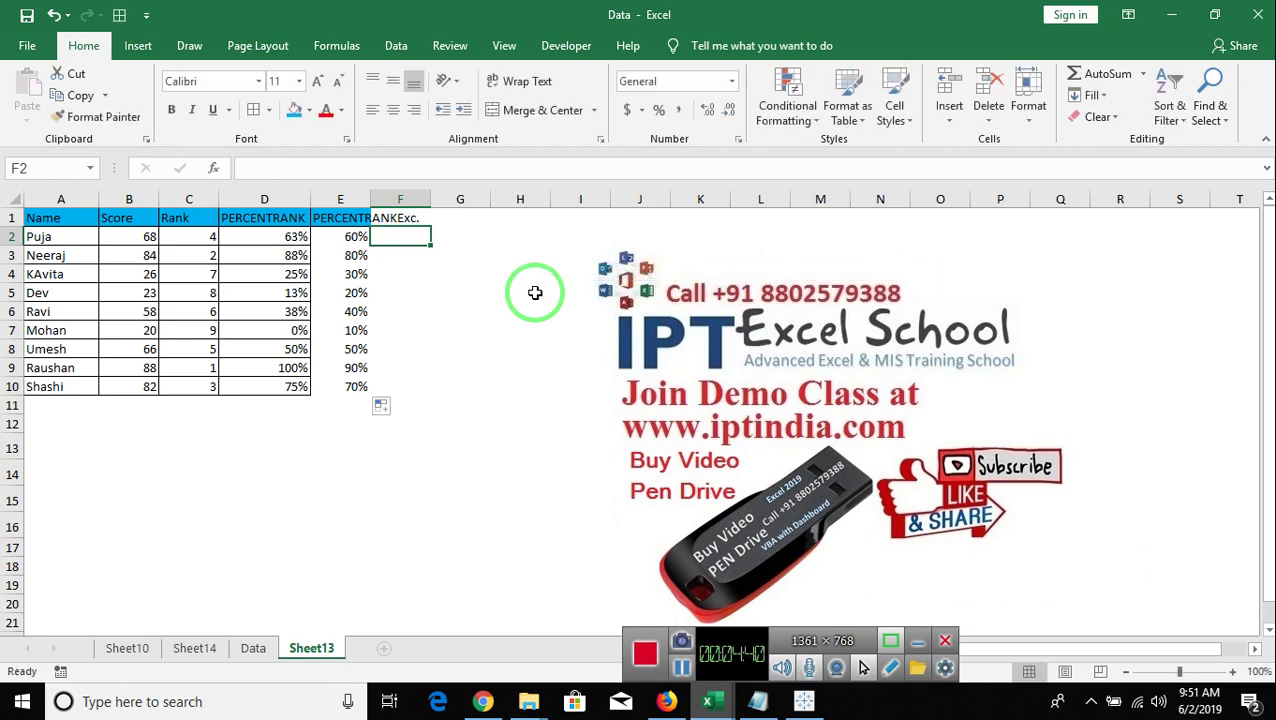
pyautogui.press('Up')
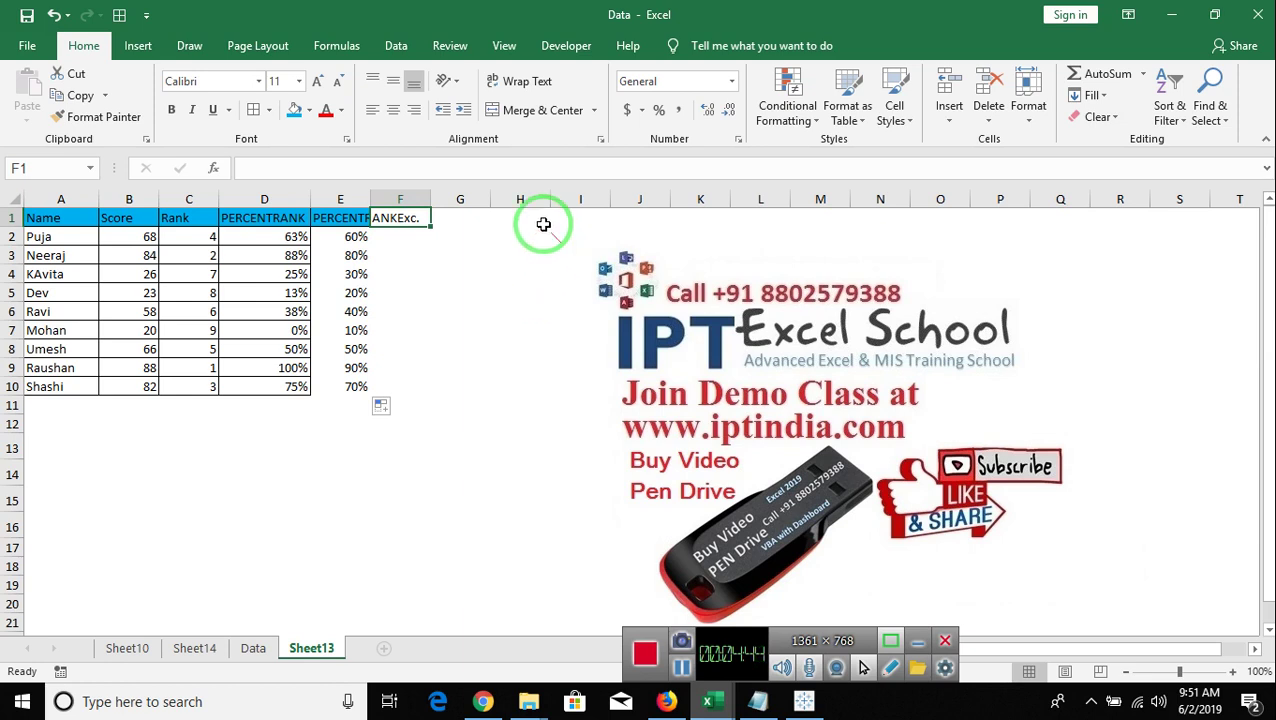
# Autofit column E, select then deselect E1:E10, and minimize Excel with Windows+D.
pyautogui.doubleClick(378, 200)
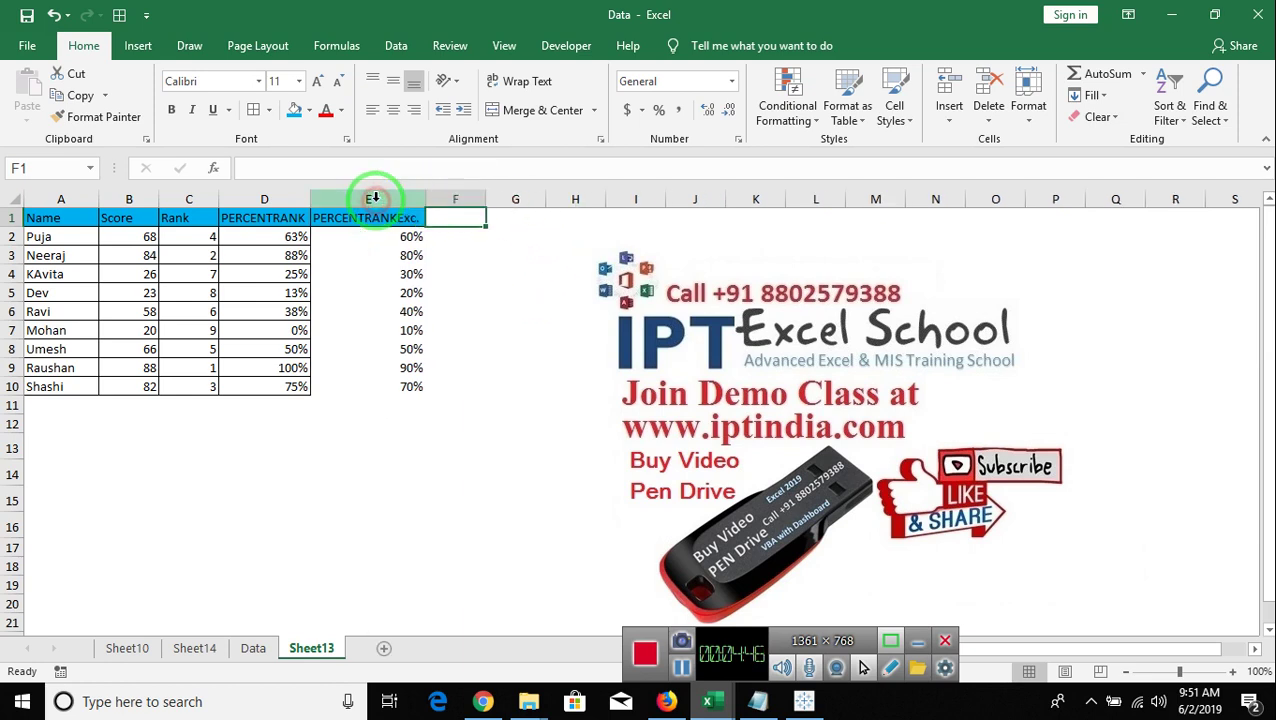
pyautogui.moveTo(335, 212); pyautogui.dragTo(336, 388)
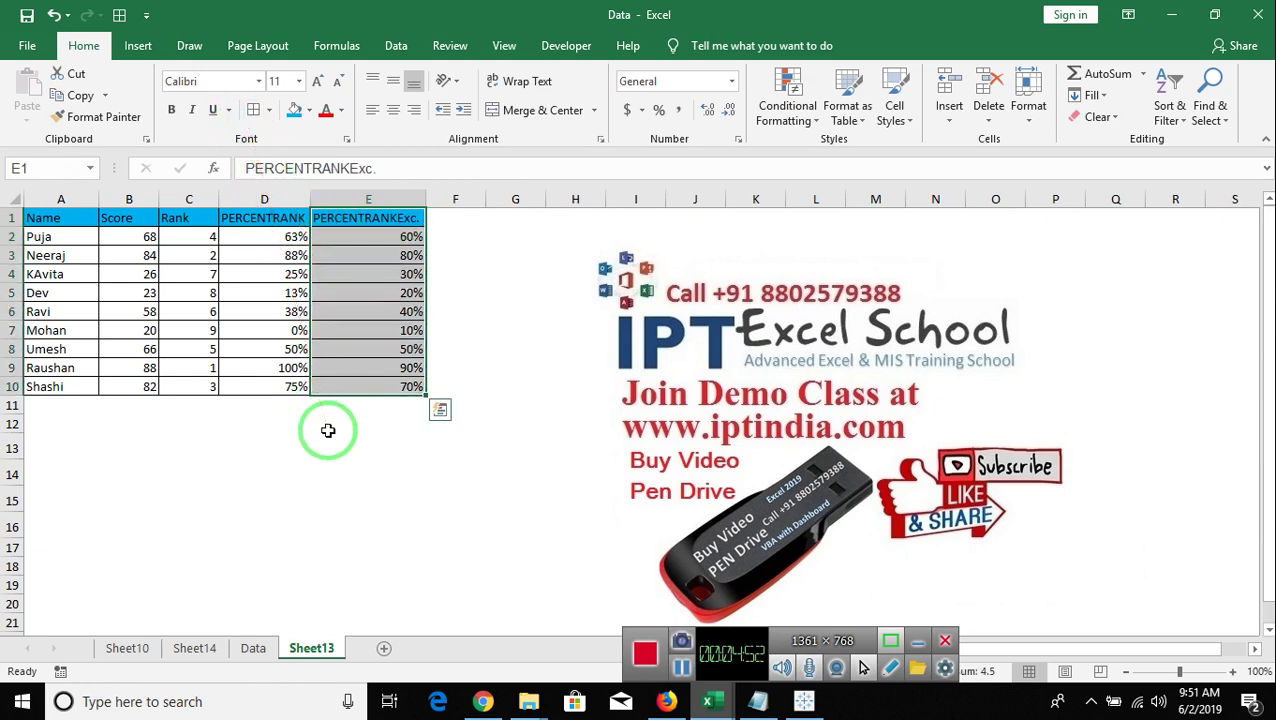
pyautogui.click(430, 452)
pyautogui.moveTo(482, 701)
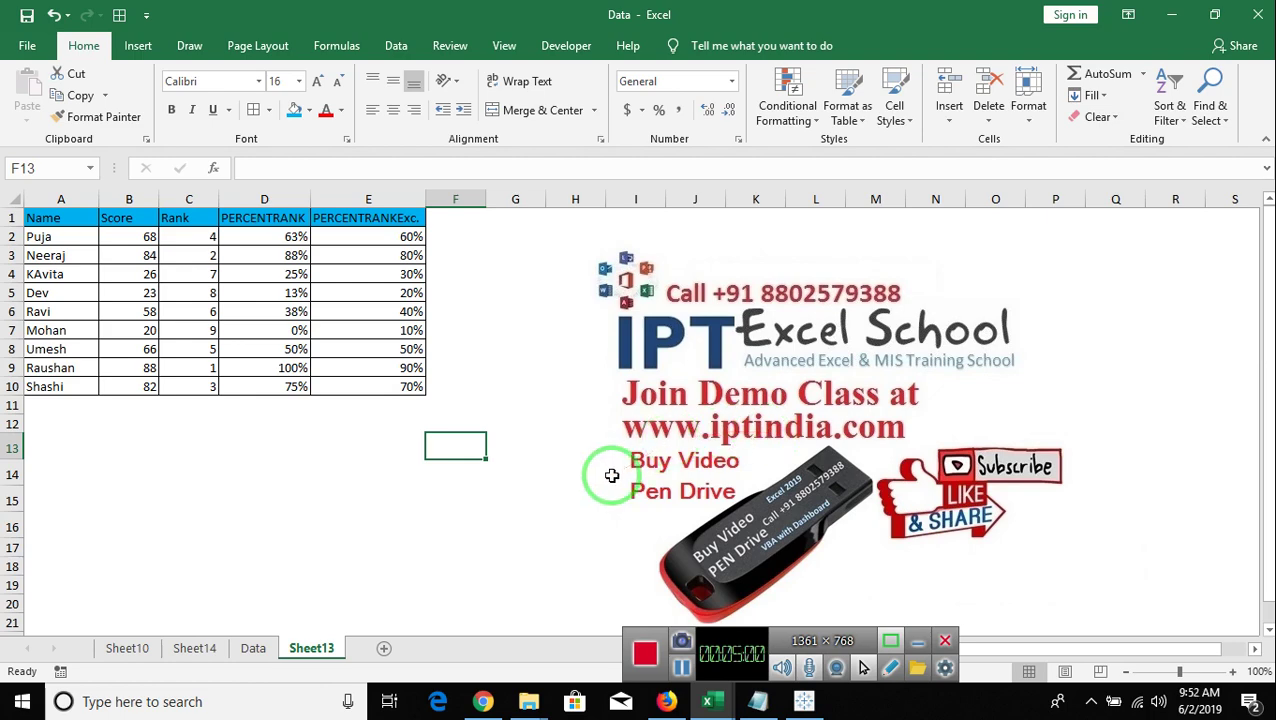
pyautogui.press('super+d')
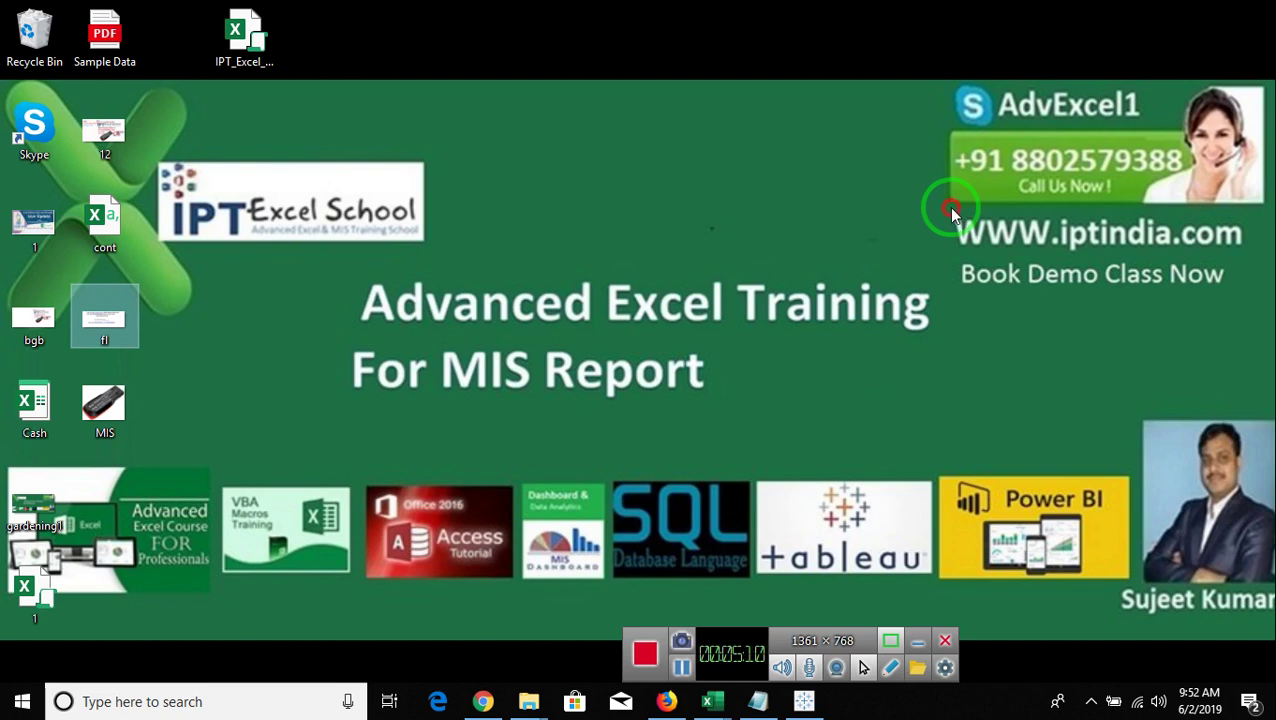
pyautogui.moveTo(952, 214); pyautogui.dragTo(1255, 301)
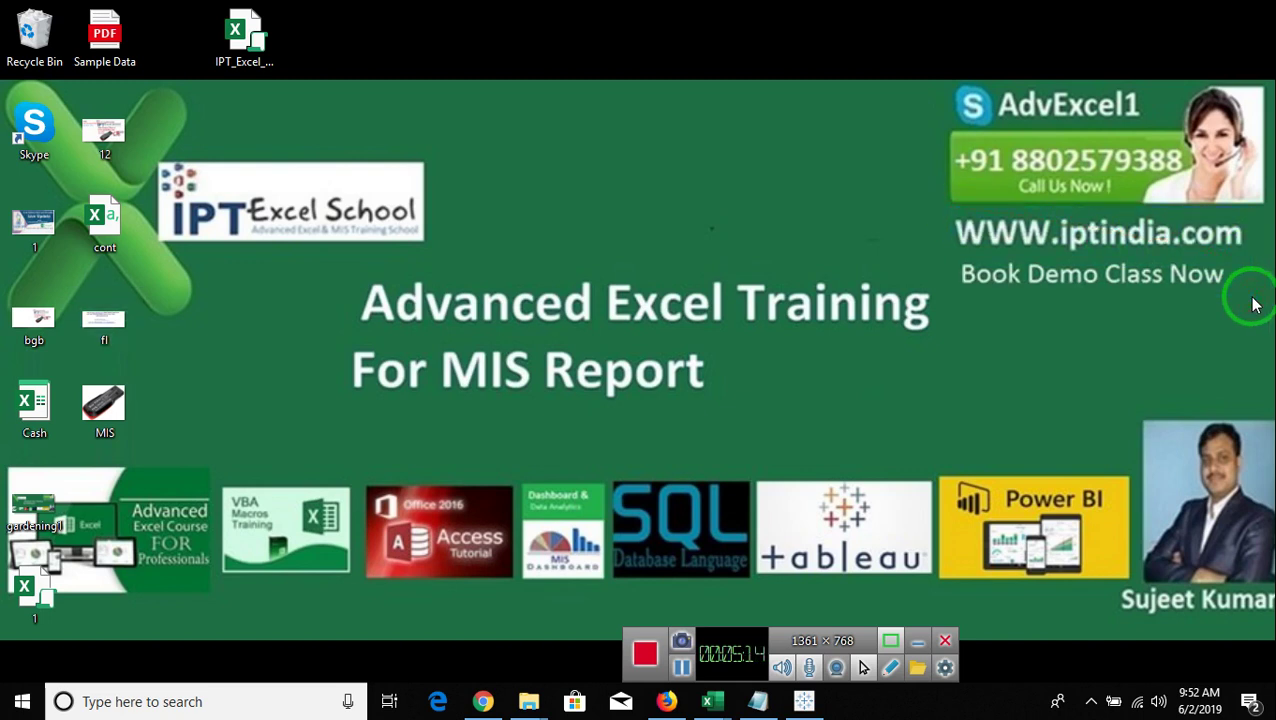